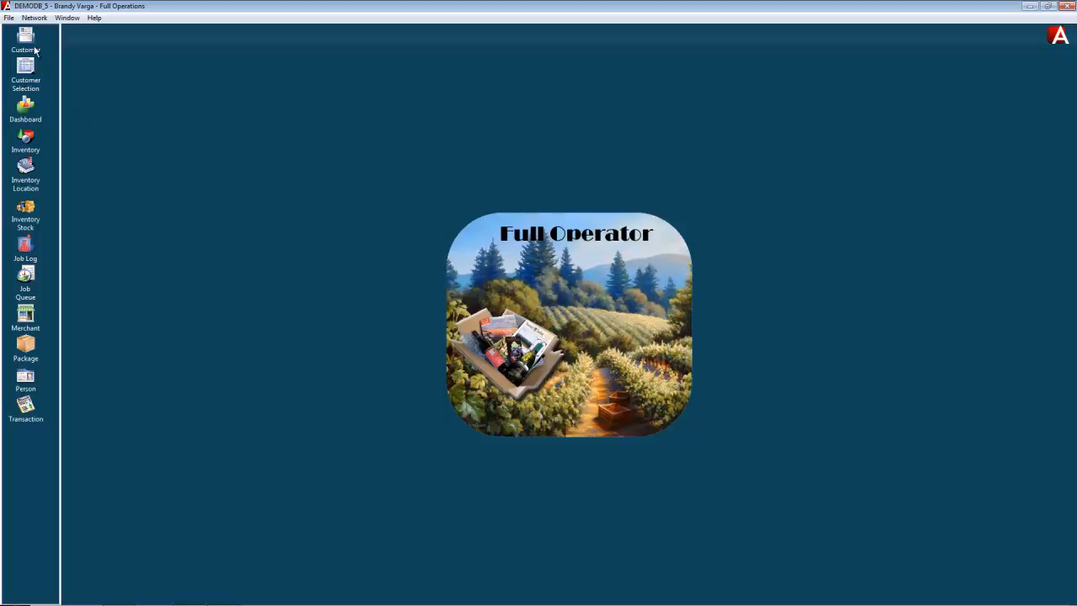
# Open the customer list and start a new, blank customer record.
pyautogui.click(26, 42)
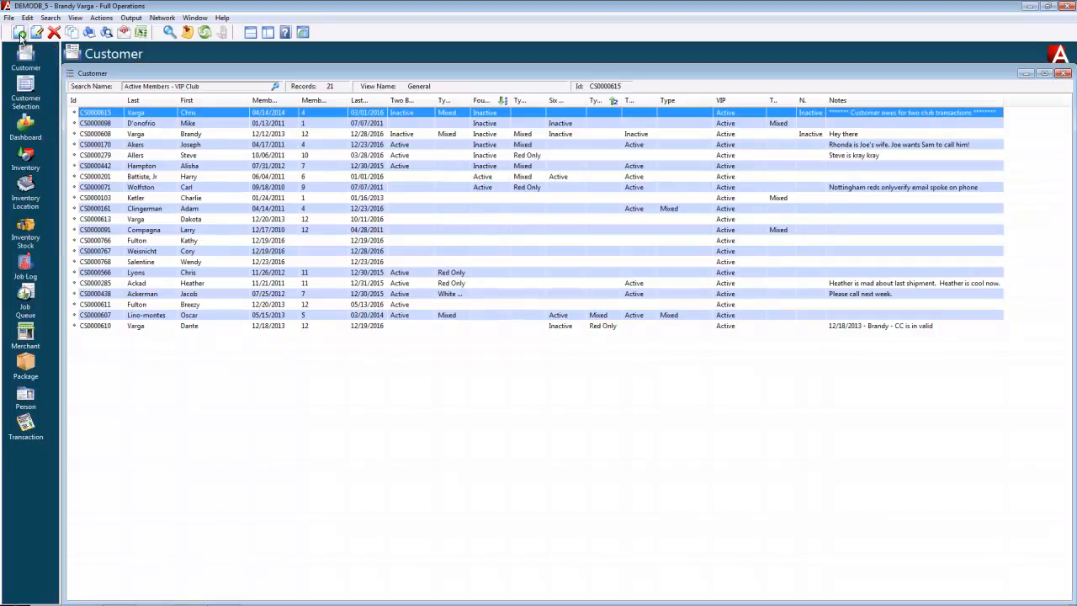
pyautogui.click(19, 34)
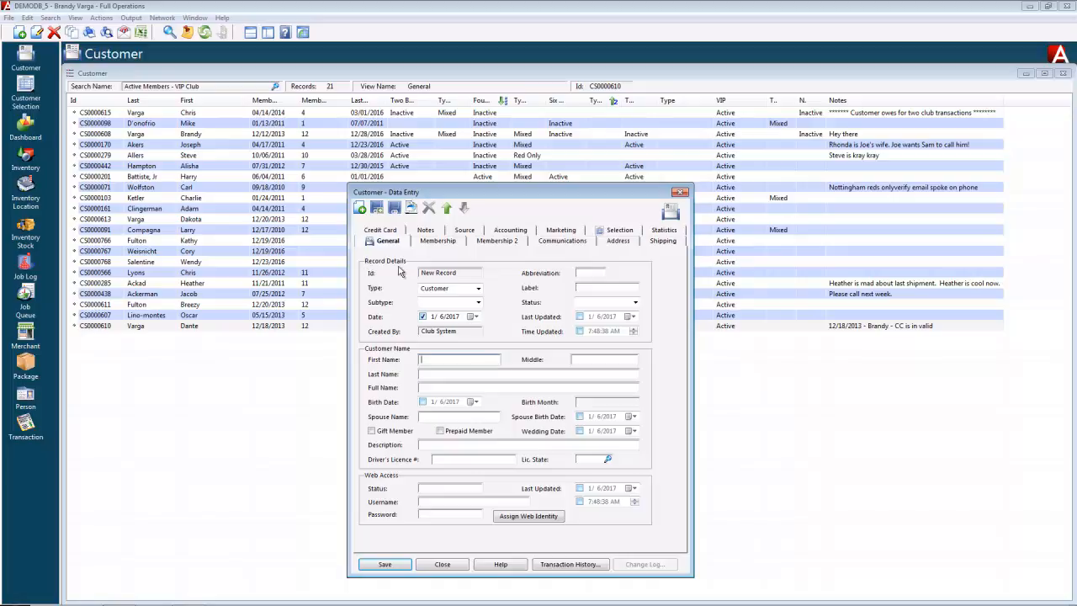
pyautogui.click(478, 289)
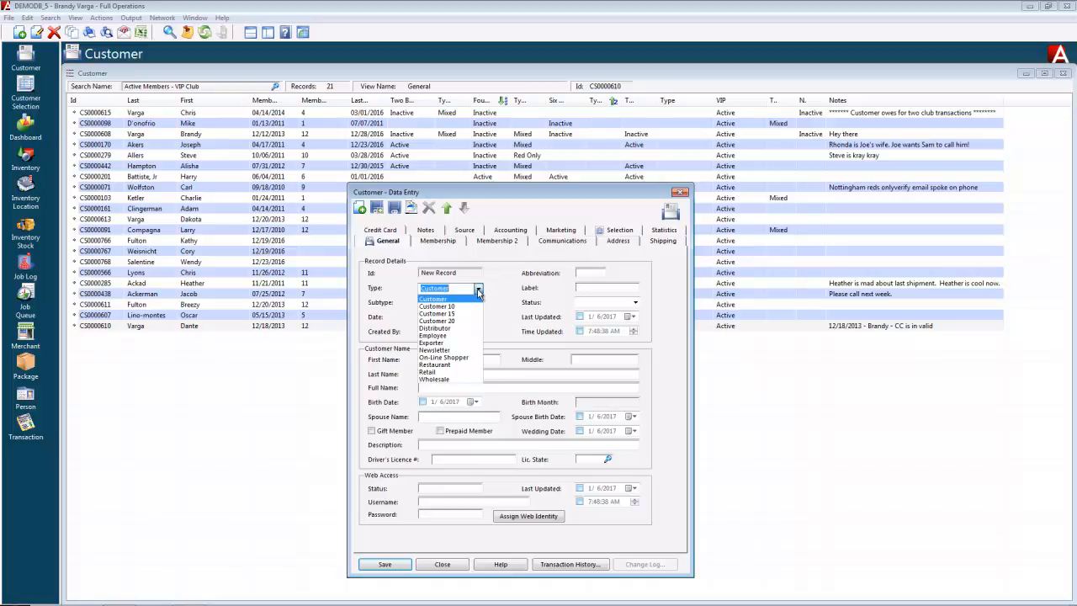
pyautogui.click(458, 298)
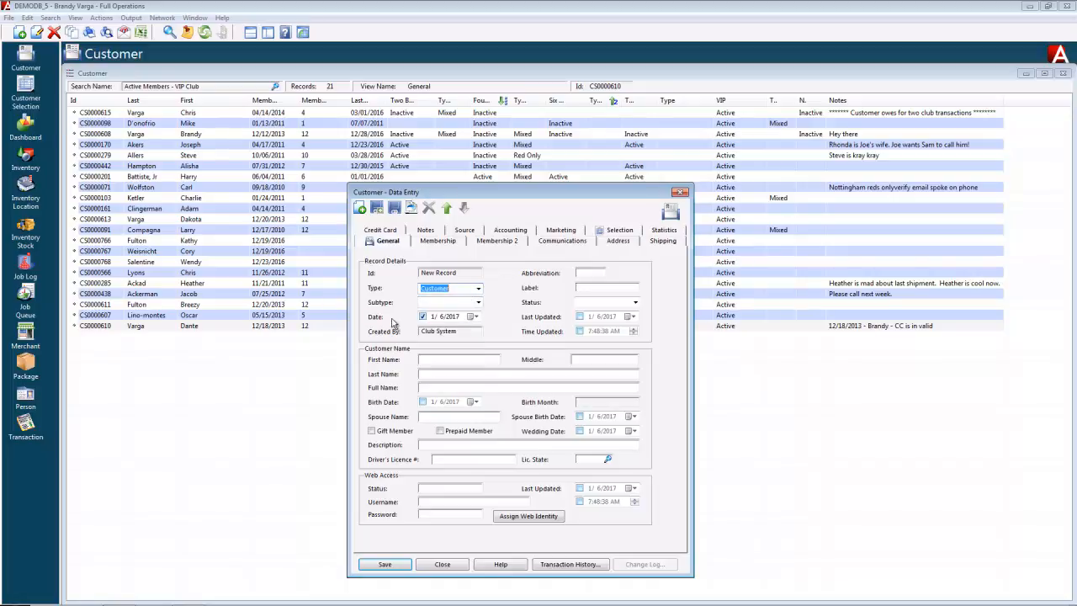
pyautogui.click(472, 317)
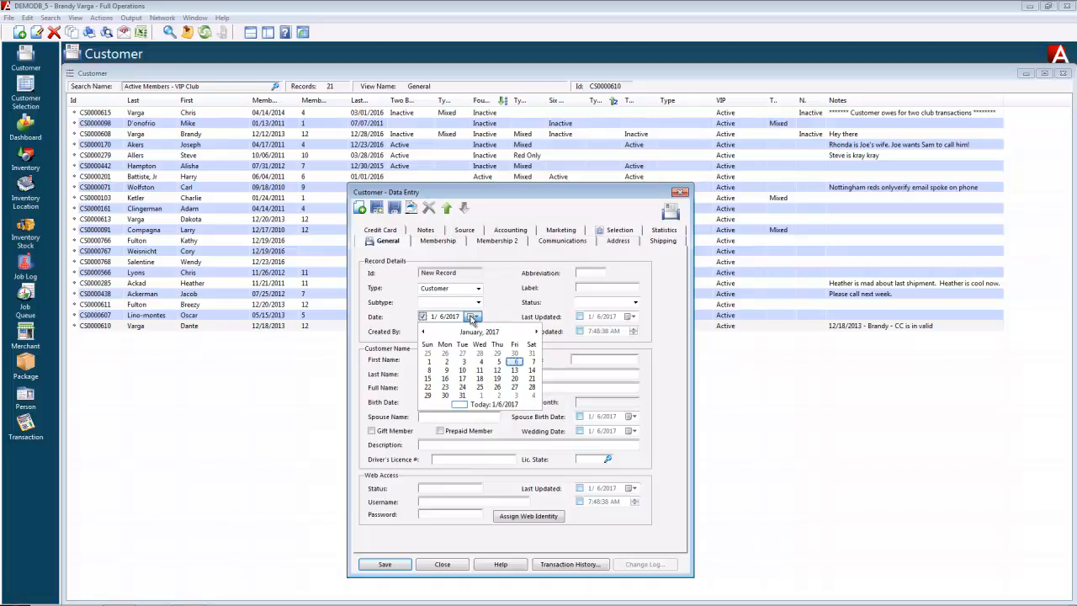
pyautogui.click(473, 318)
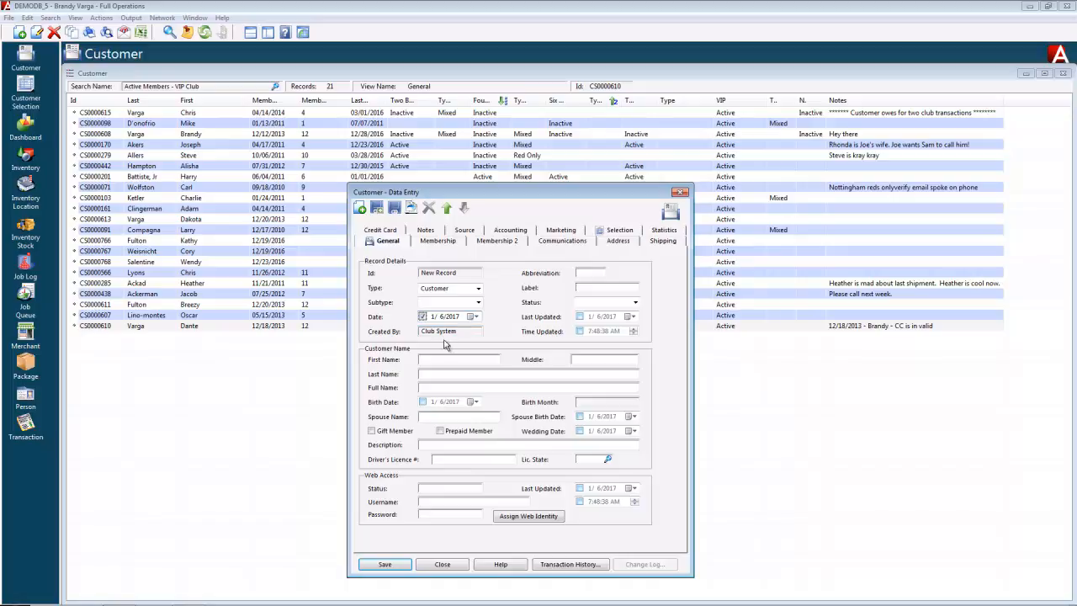
# Enter the customer's first and last name so Full Name fills in.
pyautogui.click(443, 361)
pyautogui.press('Tab')
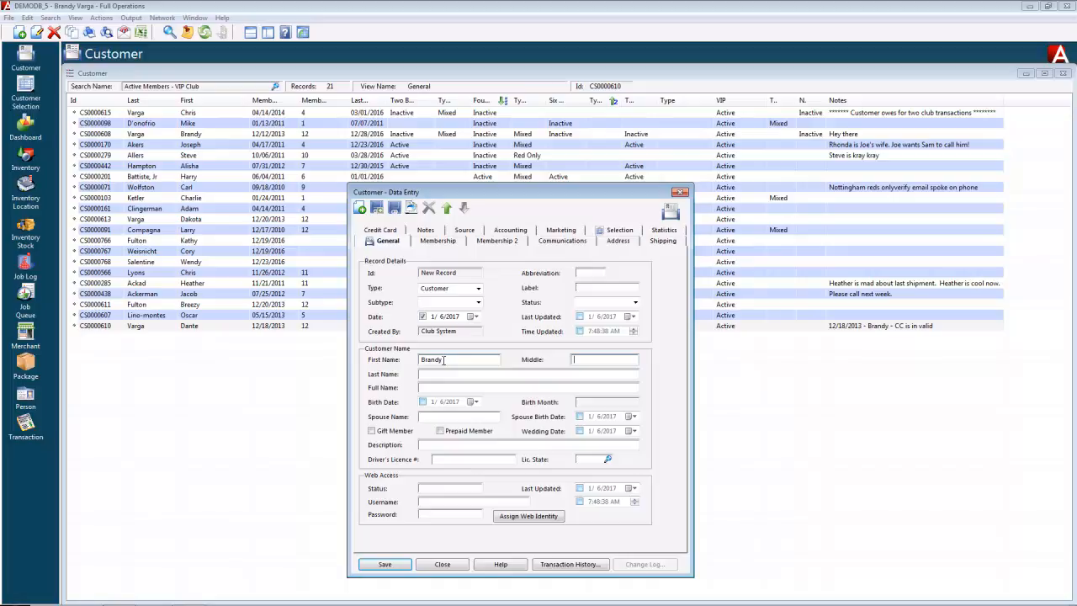
pyautogui.press('Tab')
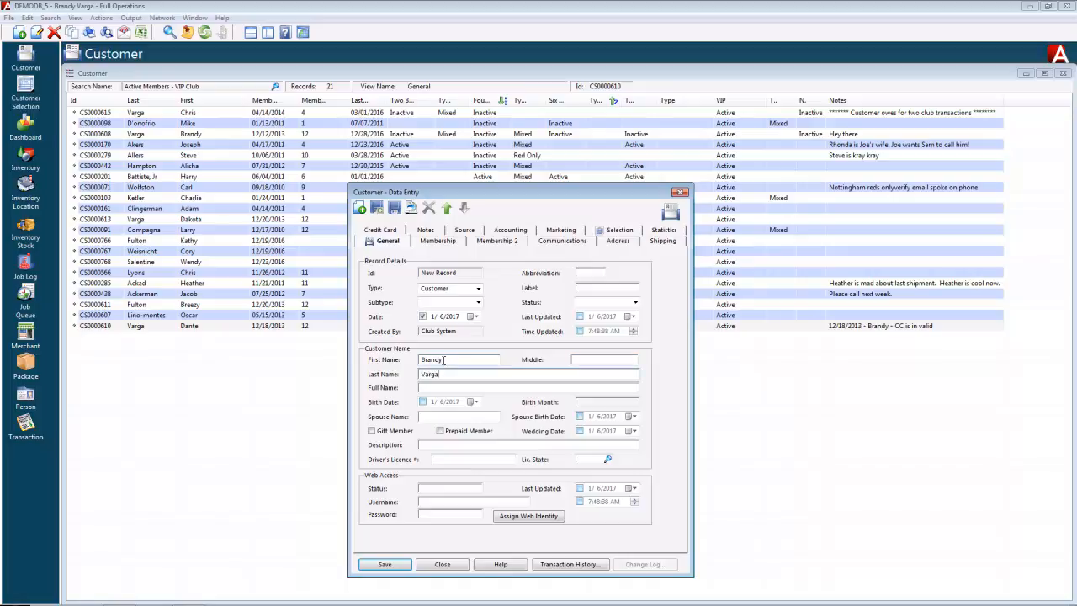
pyautogui.press('Tab')
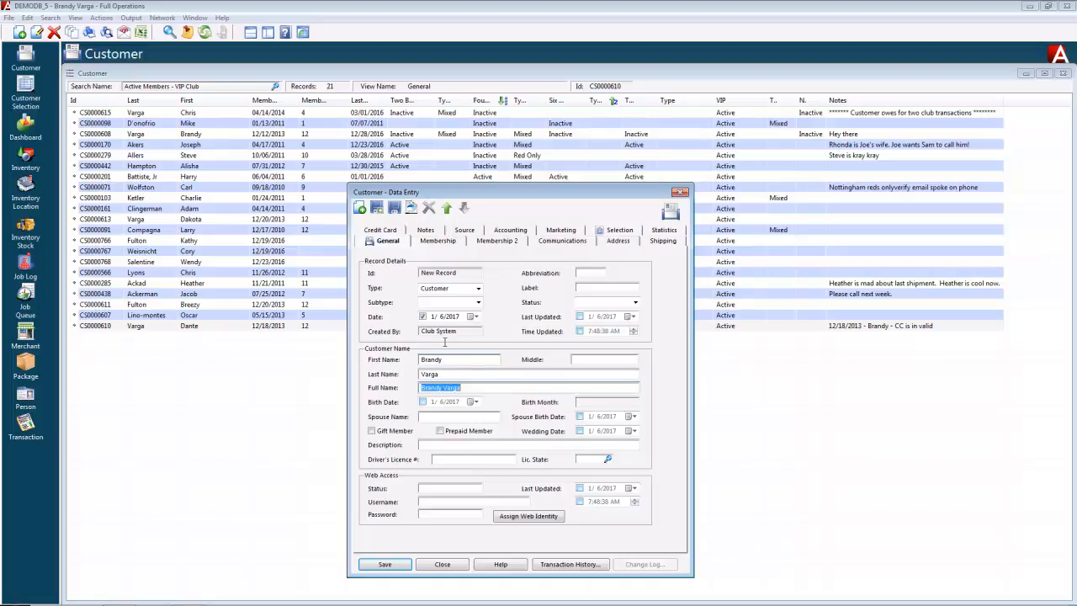
# Set the birth date to 8/25/1977 so Birth Month shows August.
pyautogui.click(423, 402)
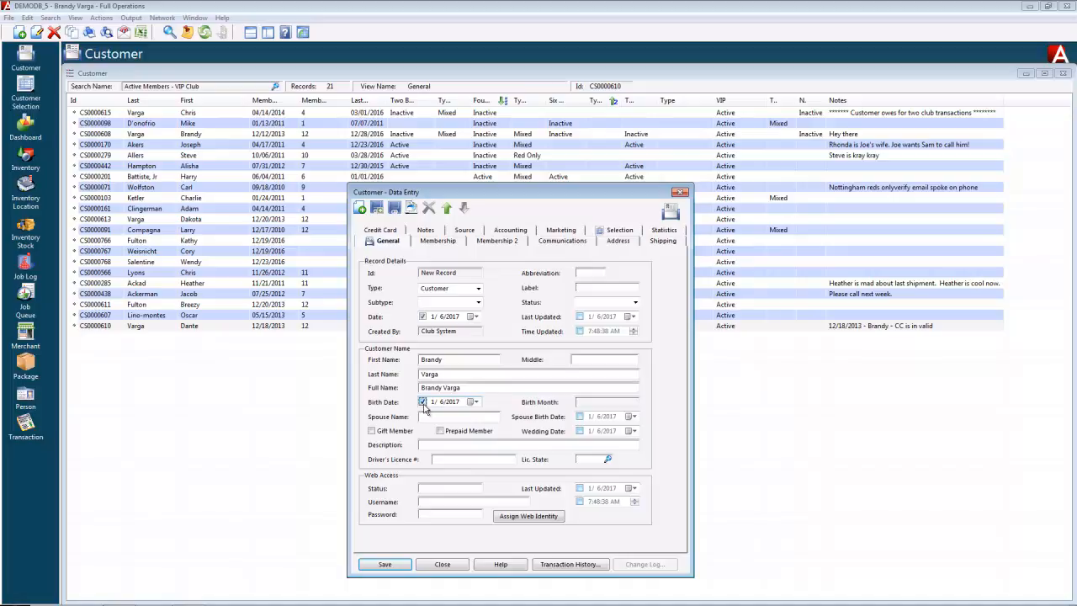
pyautogui.click(474, 403)
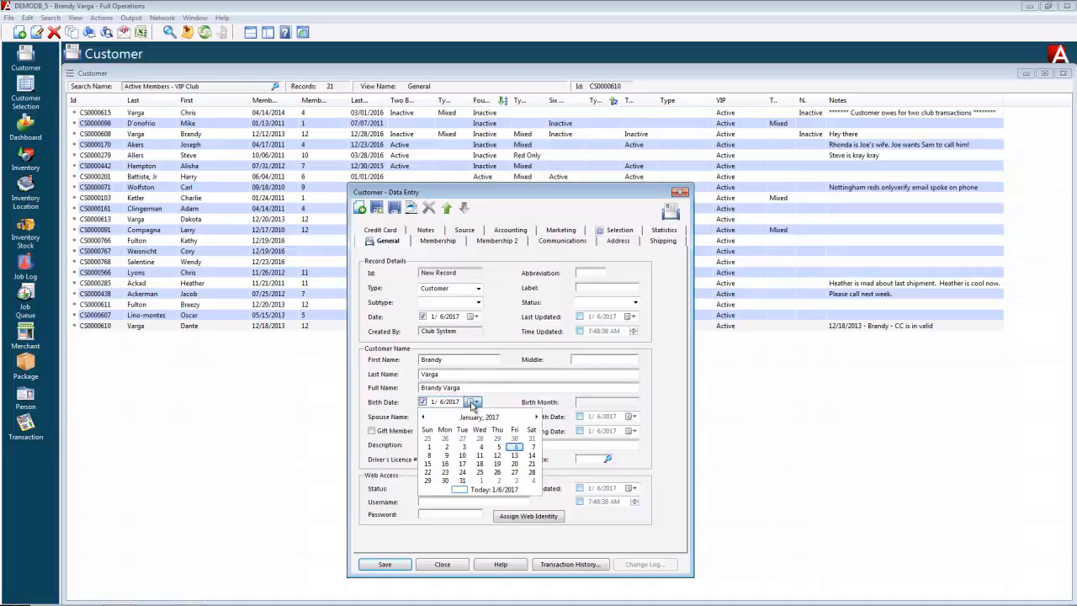
pyautogui.click(423, 418)
pyautogui.click(423, 417)
pyautogui.click(424, 418)
pyautogui.click(423, 418)
pyautogui.click(424, 418)
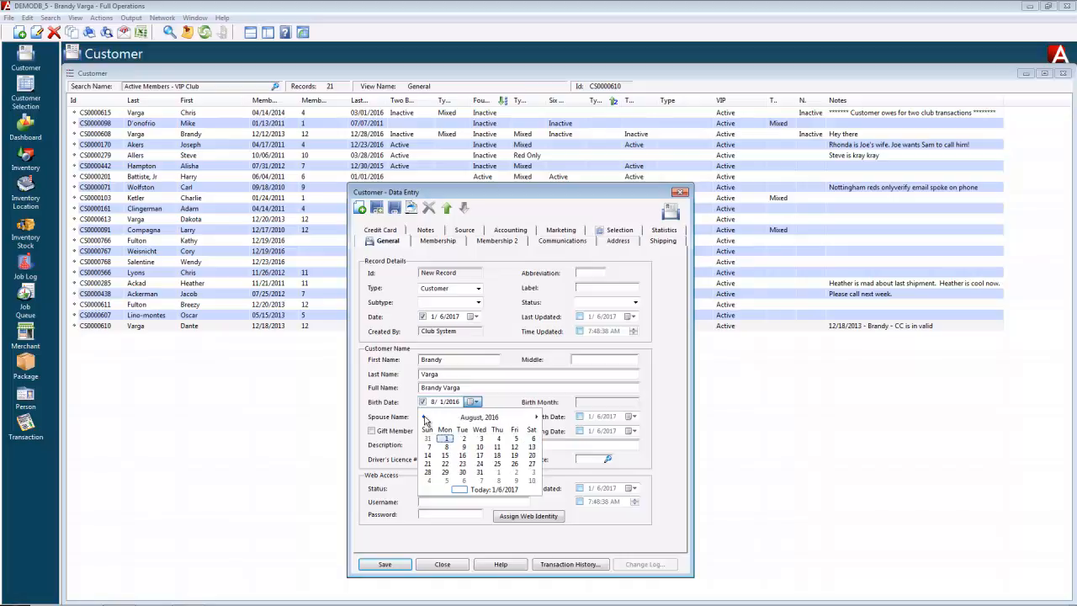
pyautogui.click(497, 465)
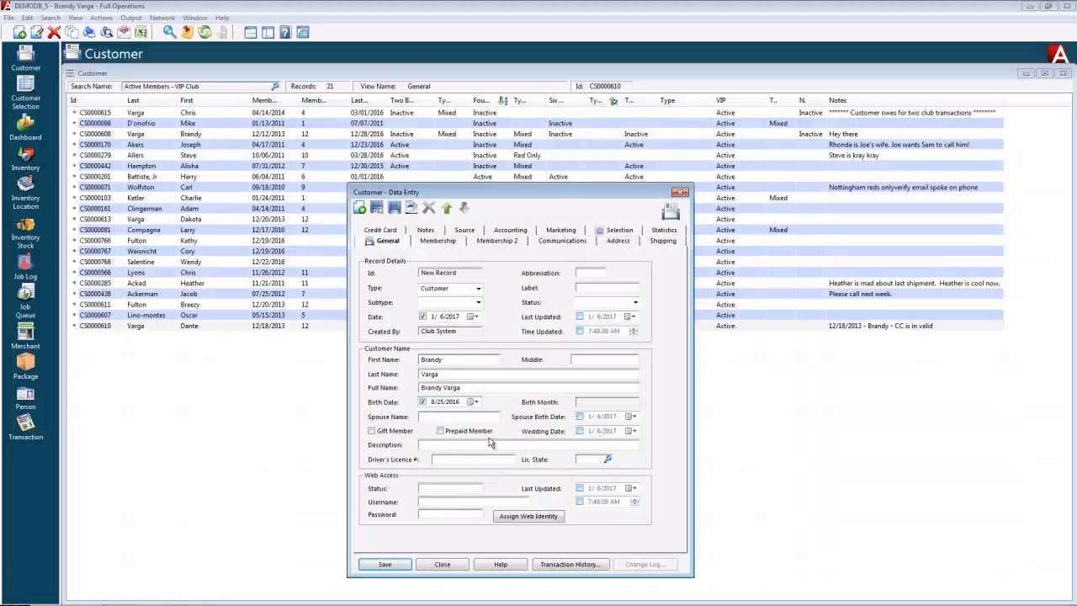
pyautogui.click(454, 405)
pyautogui.write('1977')
pyautogui.press('Tab')
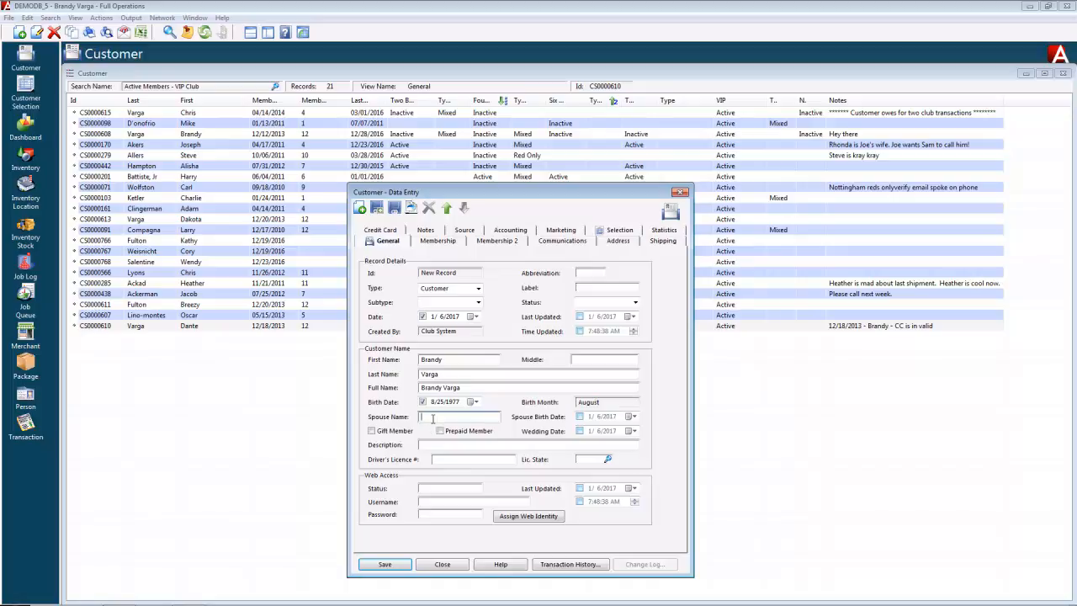
# Add the spouse's name, tick Gift Member, and generate web login credentials.
pyautogui.write('Ch')
pyautogui.write('ri')
pyautogui.write('s')
pyautogui.click(371, 433)
pyautogui.click(437, 445)
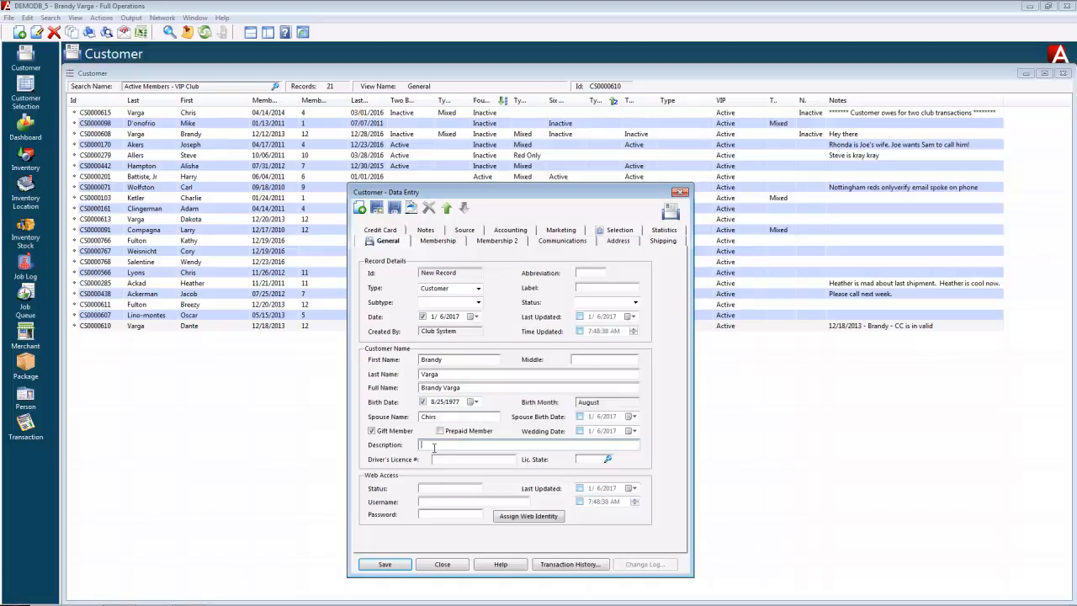
pyautogui.click(455, 463)
pyautogui.click(584, 459)
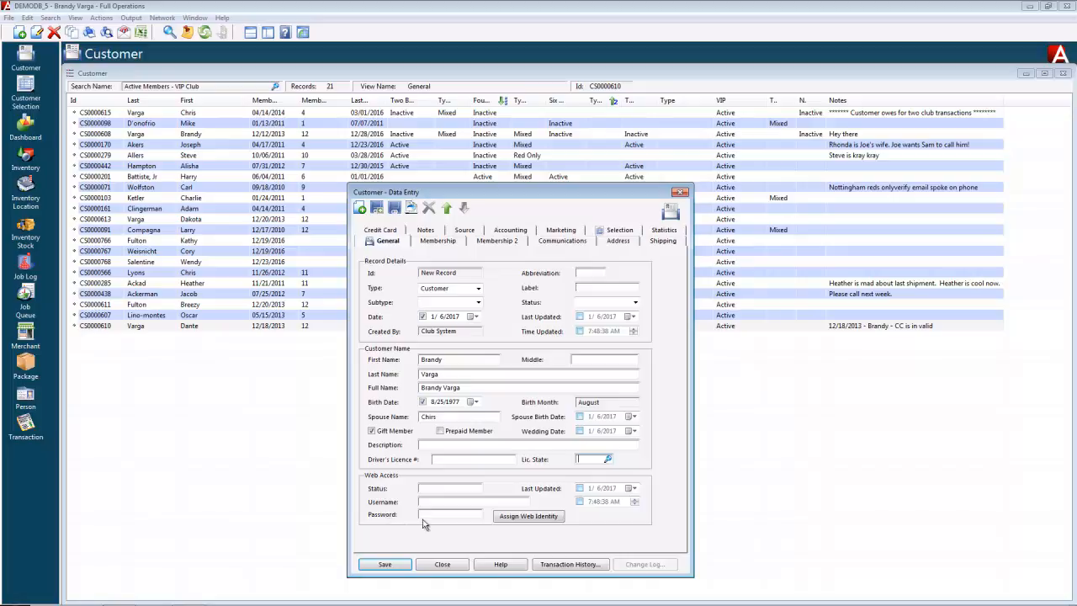
pyautogui.click(525, 519)
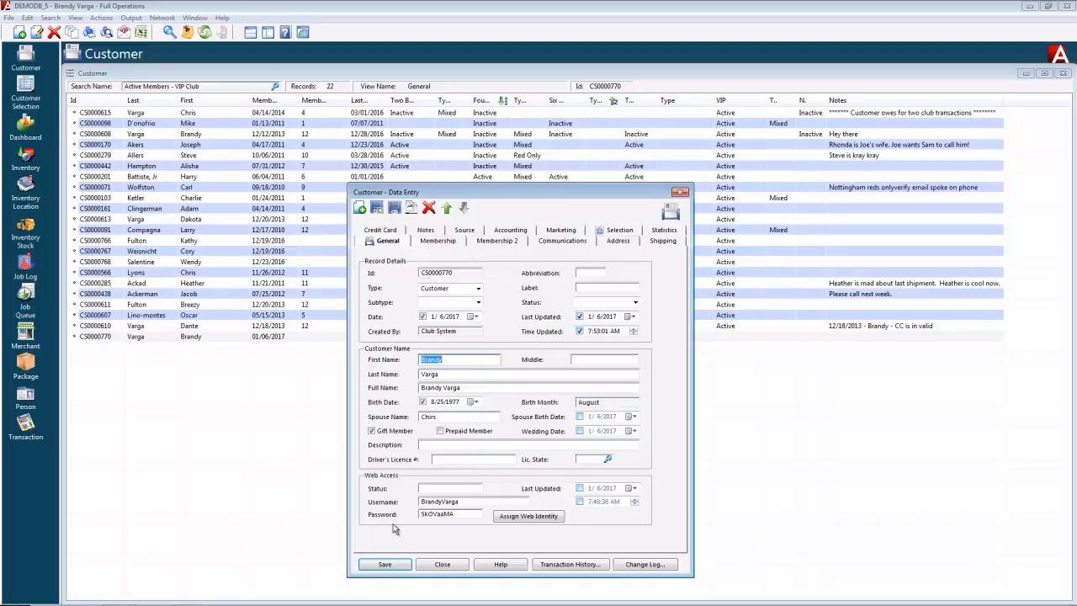
# Save the record and view its cider club, Four Bottle and Six Bottle memberships.
pyautogui.click(380, 566)
pyautogui.click(434, 243)
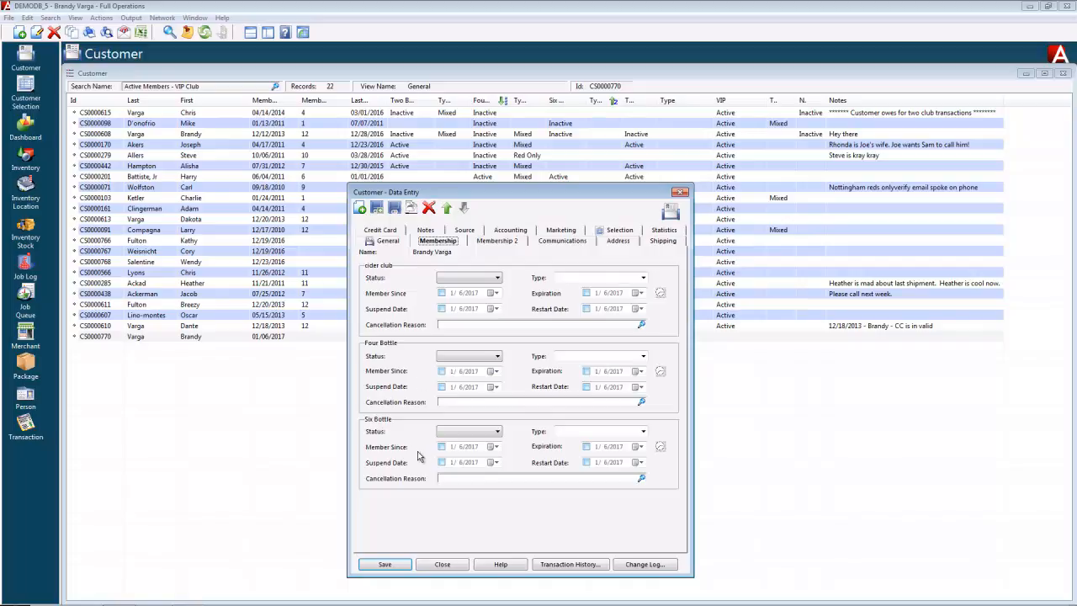
# View the Twelve Bottle, VIP Club and Newsletter membership page.
pyautogui.click(481, 242)
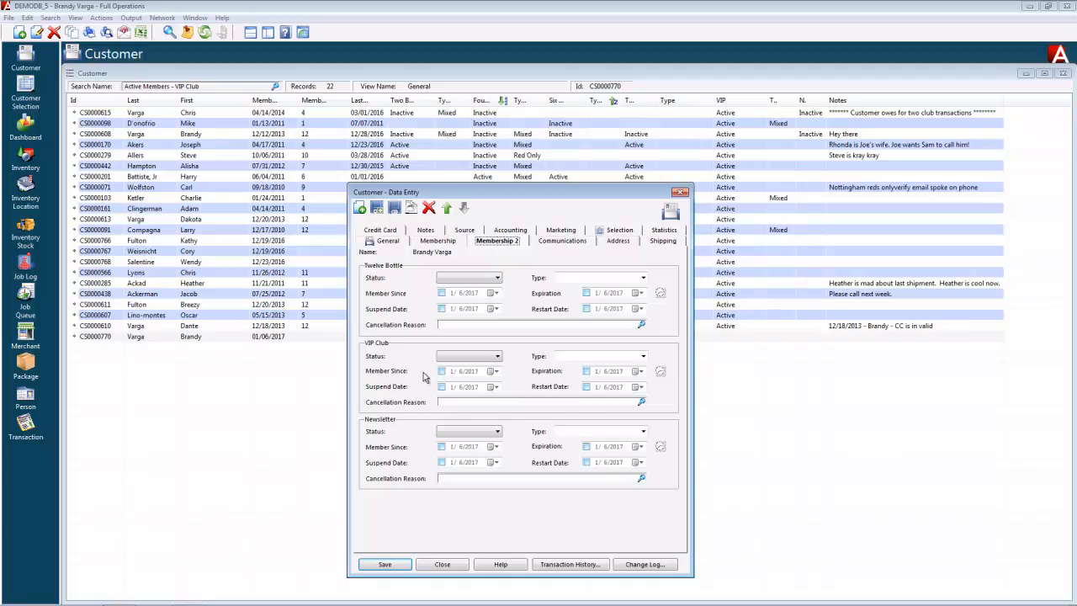
# Try VIP Club statuses Active, Inactive and On Hold, keeping Member Since 1/6/2017.
pyautogui.click(499, 357)
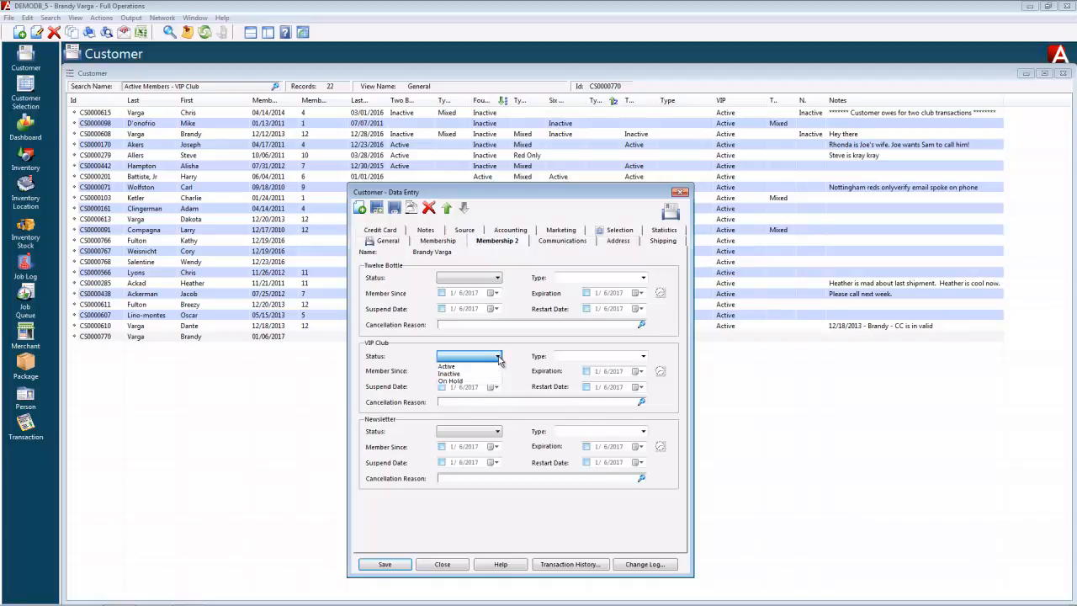
pyautogui.click(453, 367)
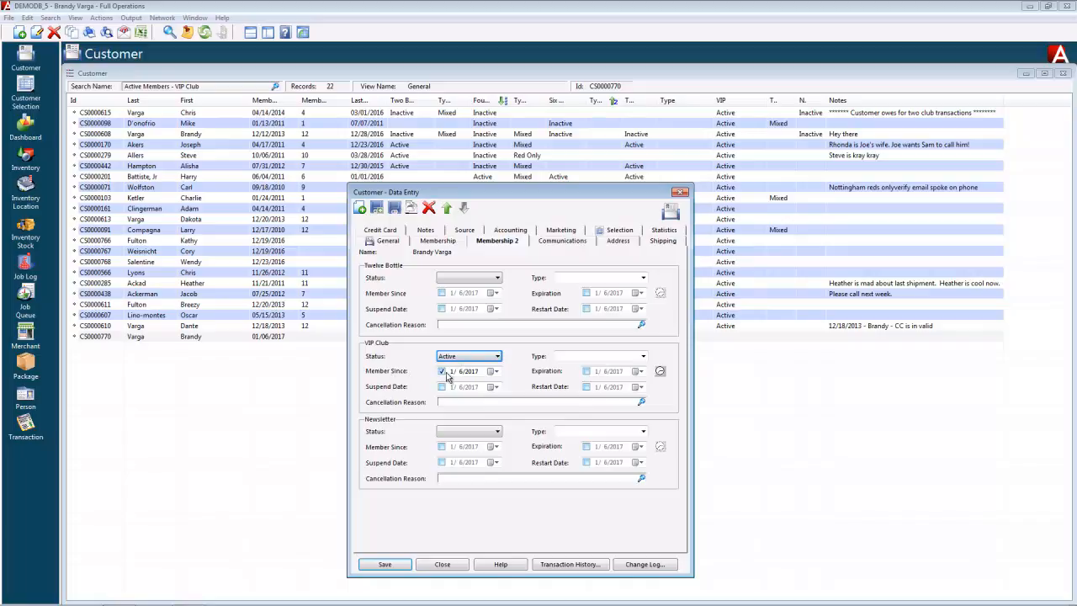
pyautogui.click(494, 371)
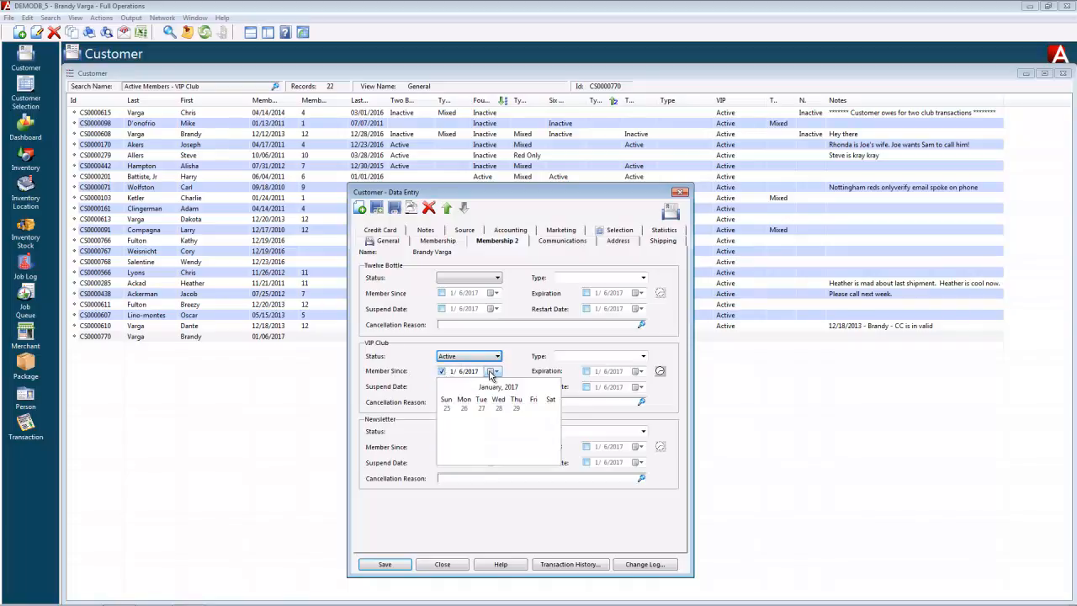
pyautogui.click(494, 372)
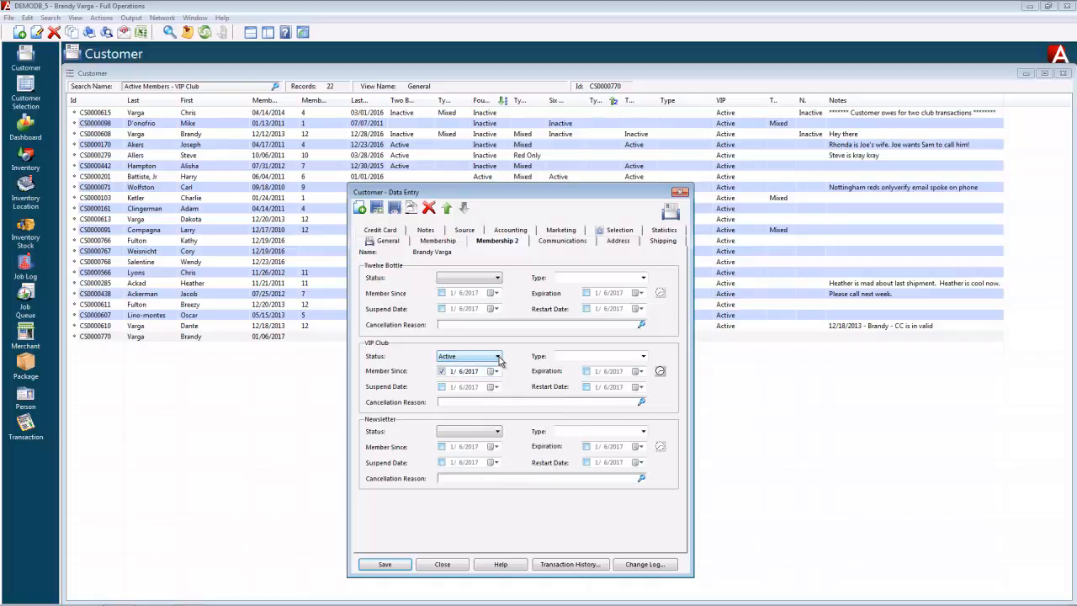
pyautogui.click(498, 357)
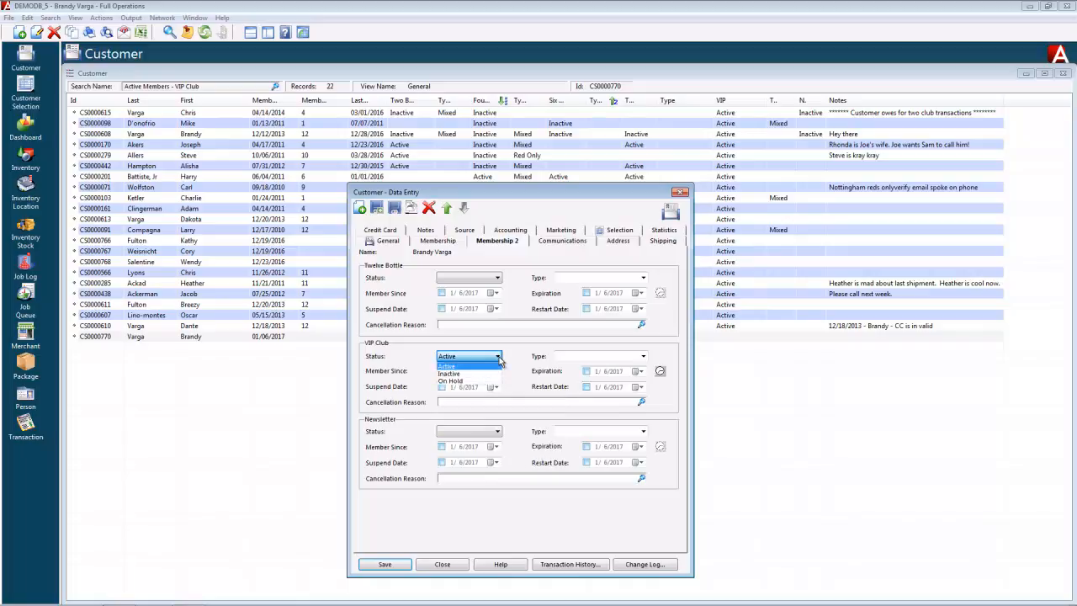
pyautogui.click(457, 375)
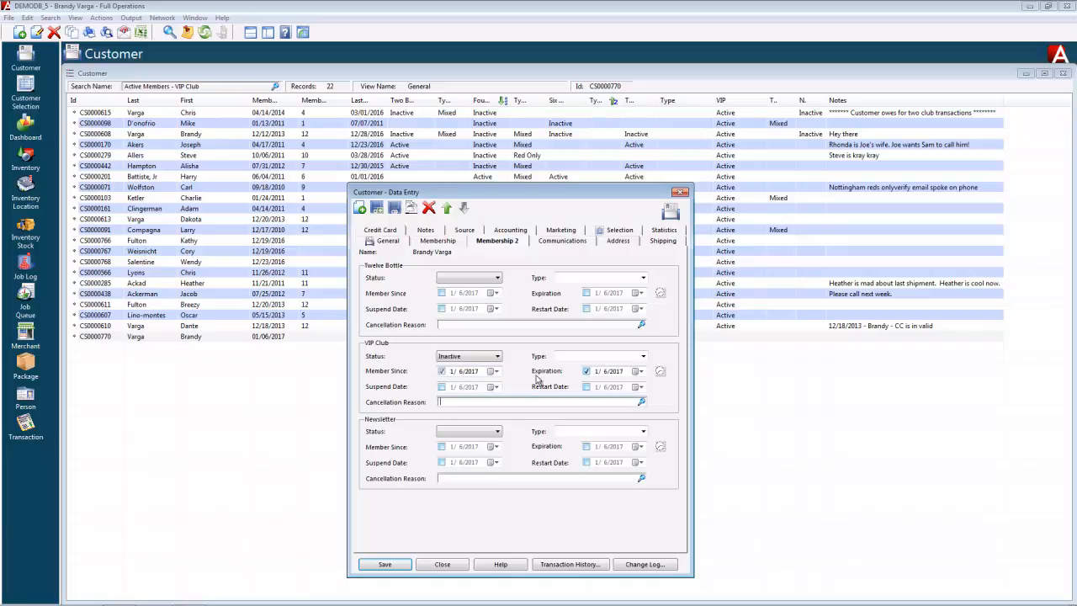
pyautogui.click(587, 373)
pyautogui.click(498, 358)
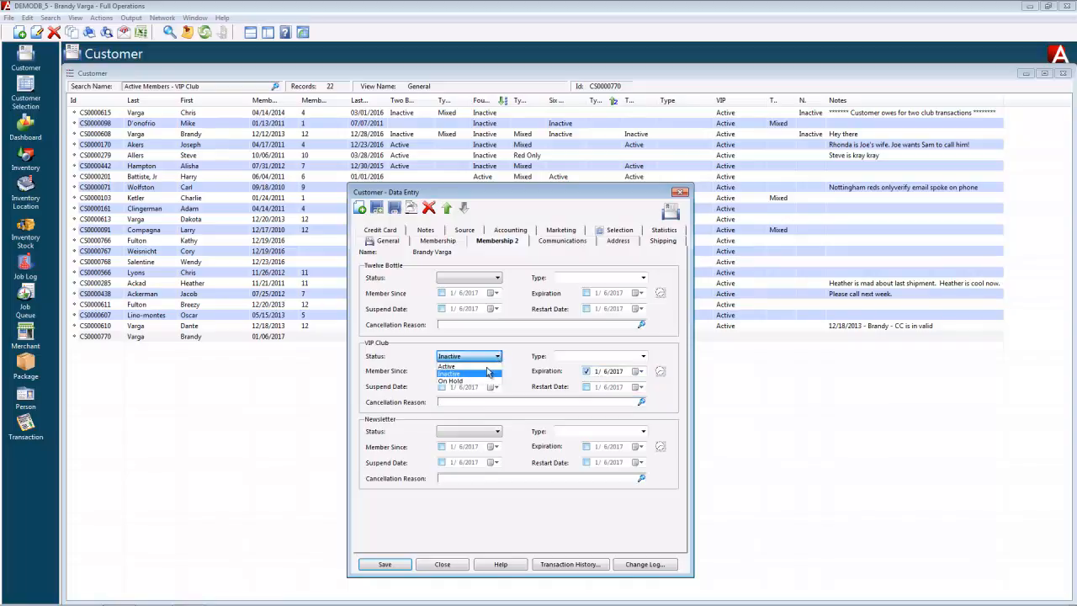
pyautogui.click(469, 383)
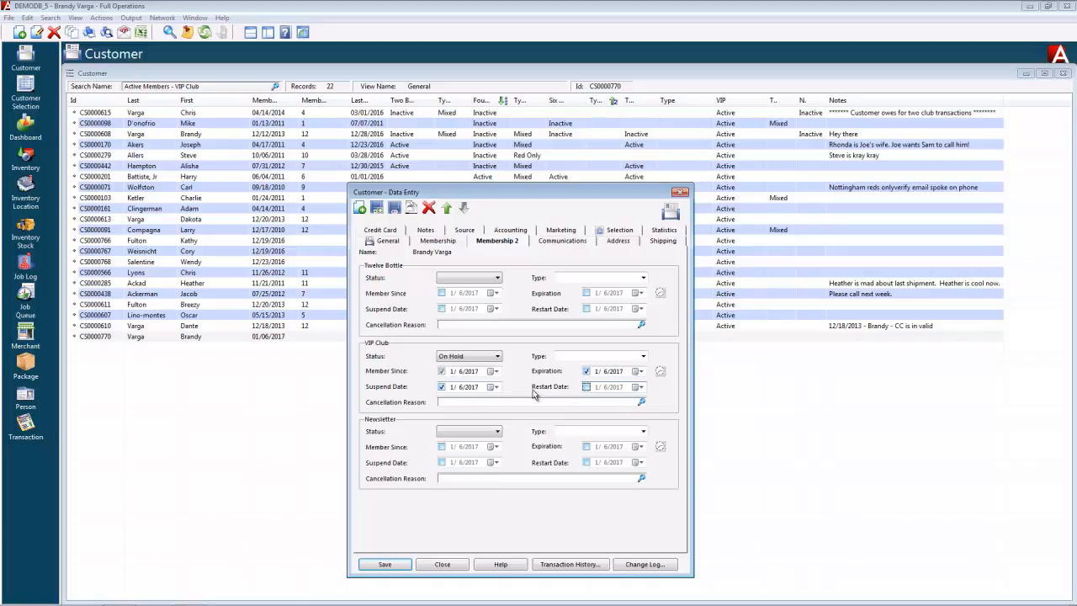
pyautogui.click(586, 388)
pyautogui.click(587, 371)
pyautogui.click(441, 388)
# Set VIP Club status back to Active and enable Expiration with year 2018.
pyautogui.click(498, 357)
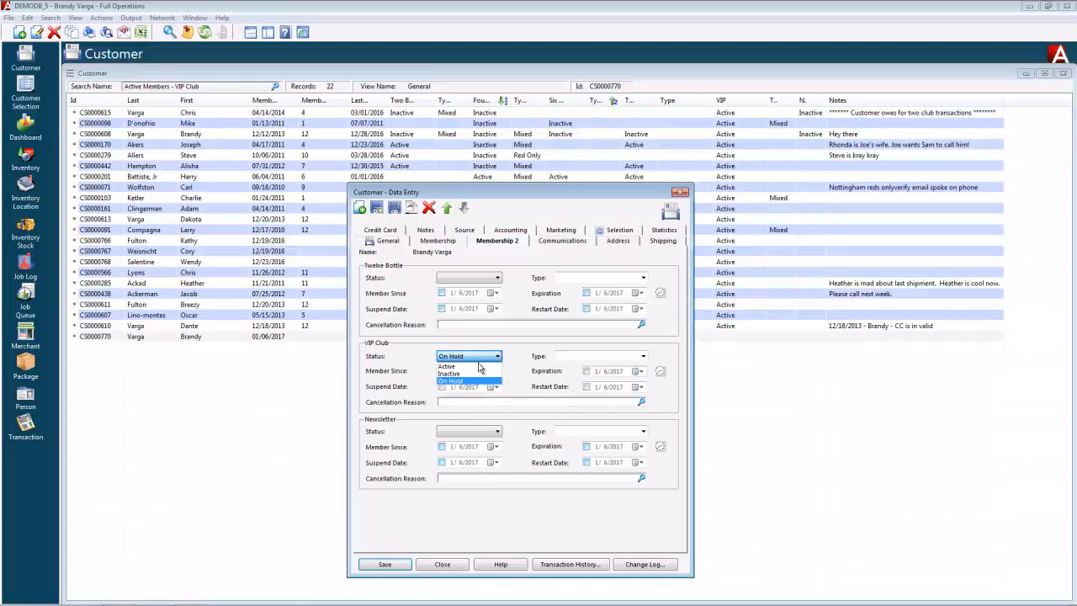
pyautogui.click(478, 367)
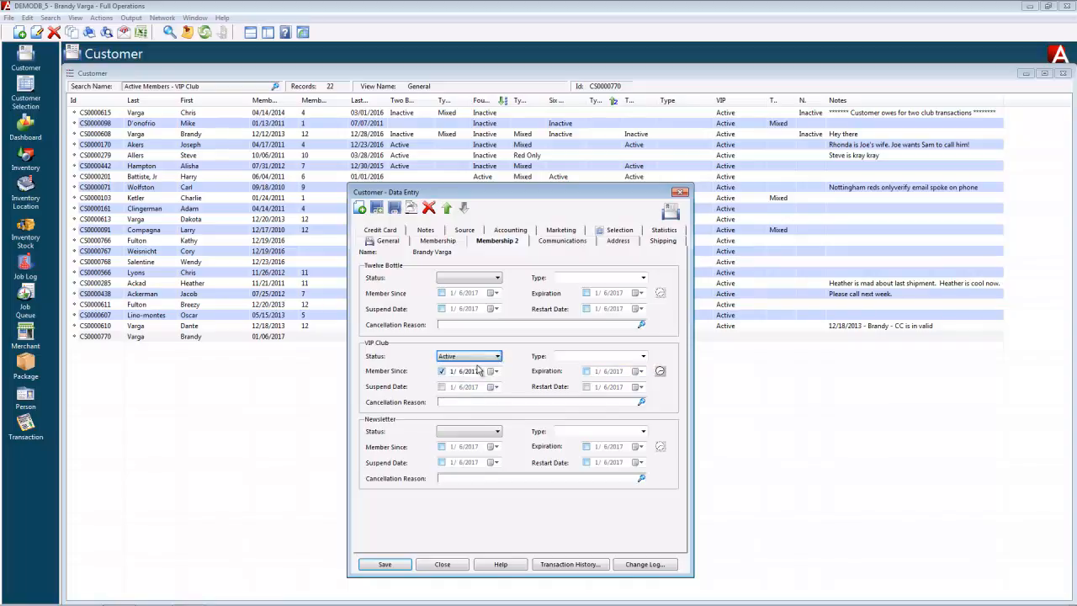
pyautogui.click(587, 371)
pyautogui.click(615, 371)
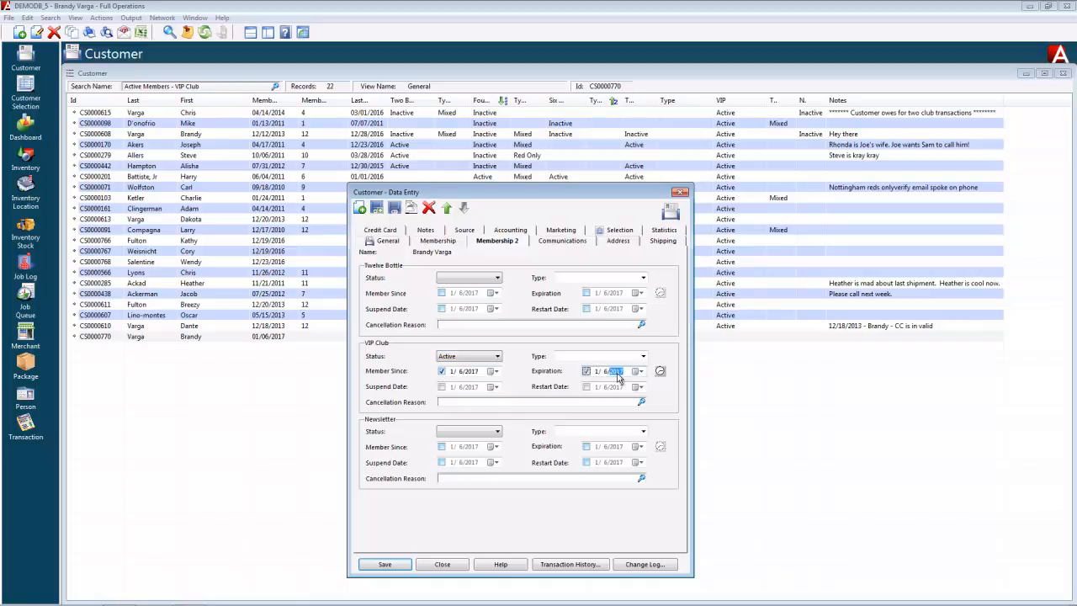
pyautogui.write('2018')
# Set VIP Club type to Red Only, keep status Active, and save the record.
pyautogui.click(643, 357)
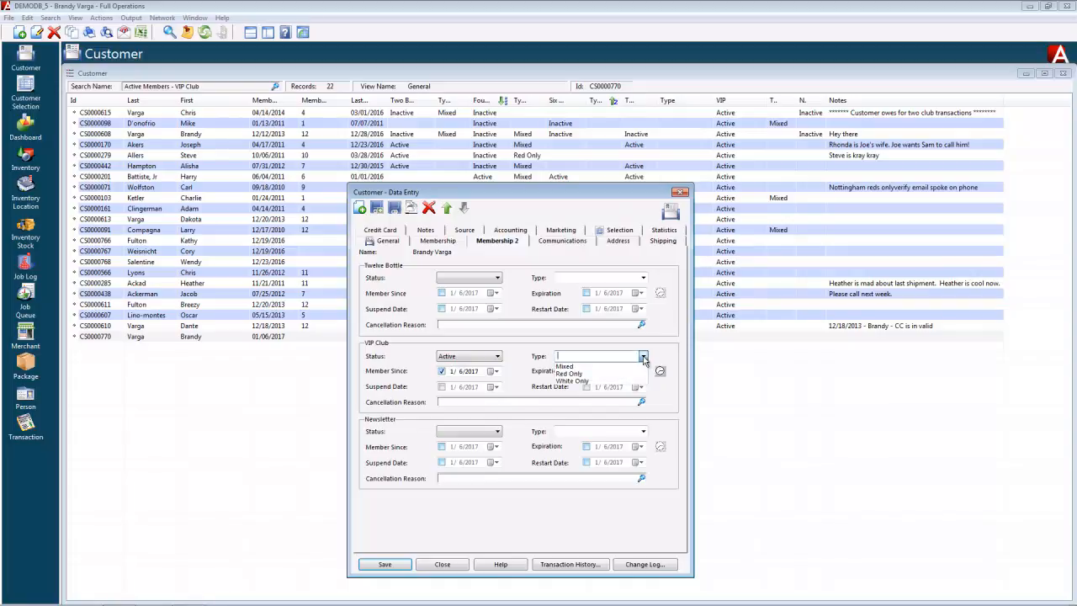
pyautogui.click(573, 374)
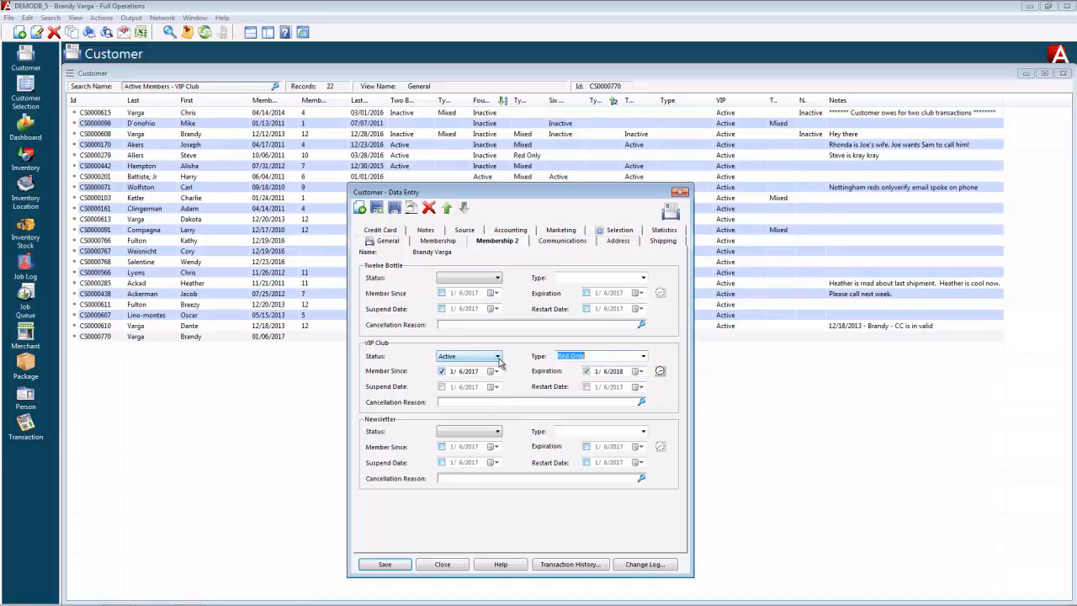
pyautogui.click(497, 357)
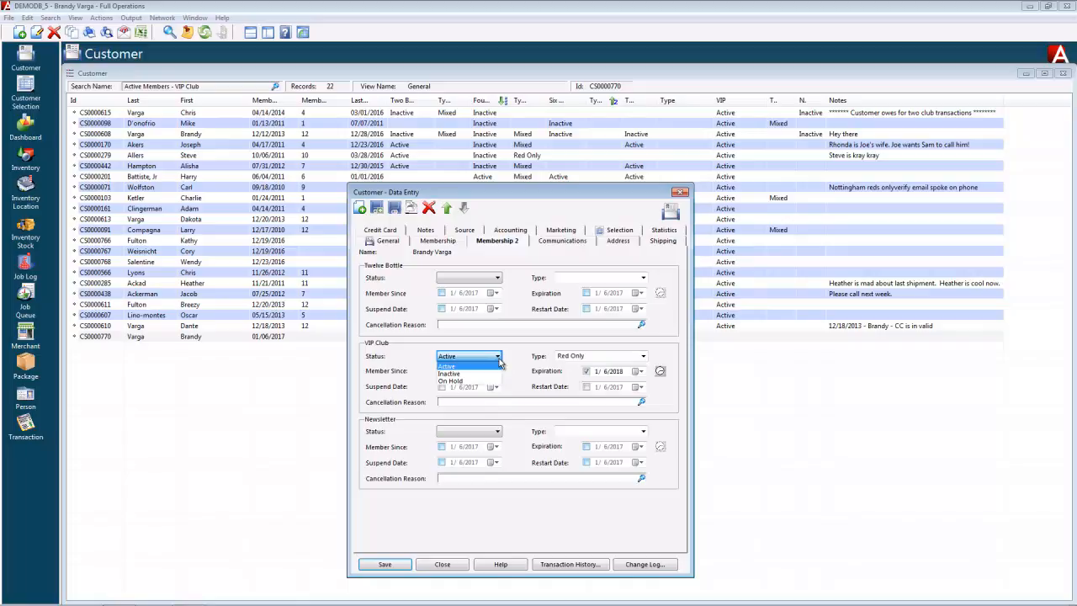
pyautogui.click(486, 373)
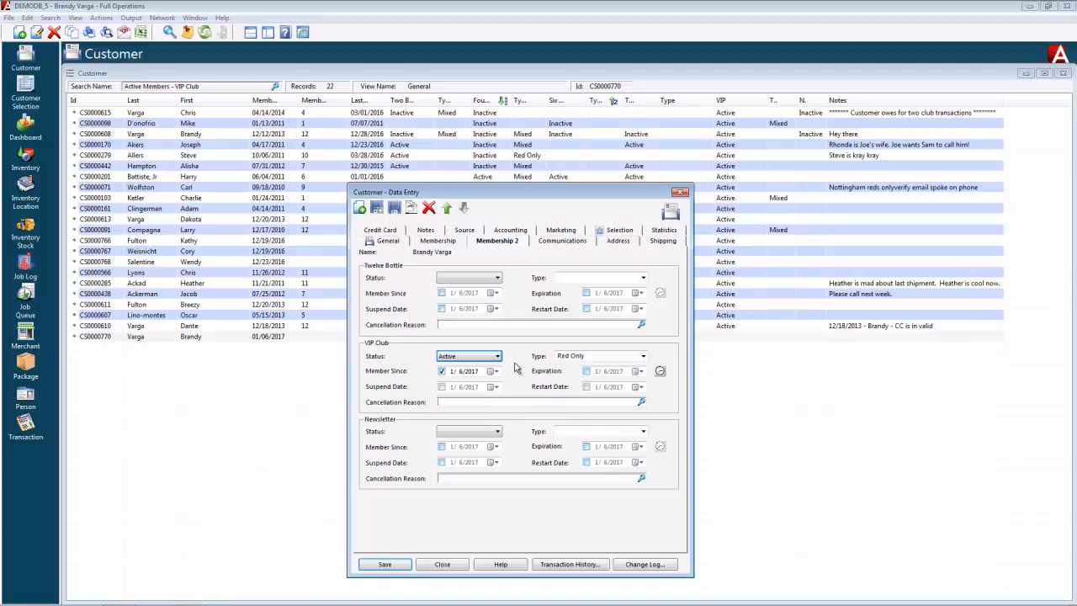
pyautogui.click(385, 564)
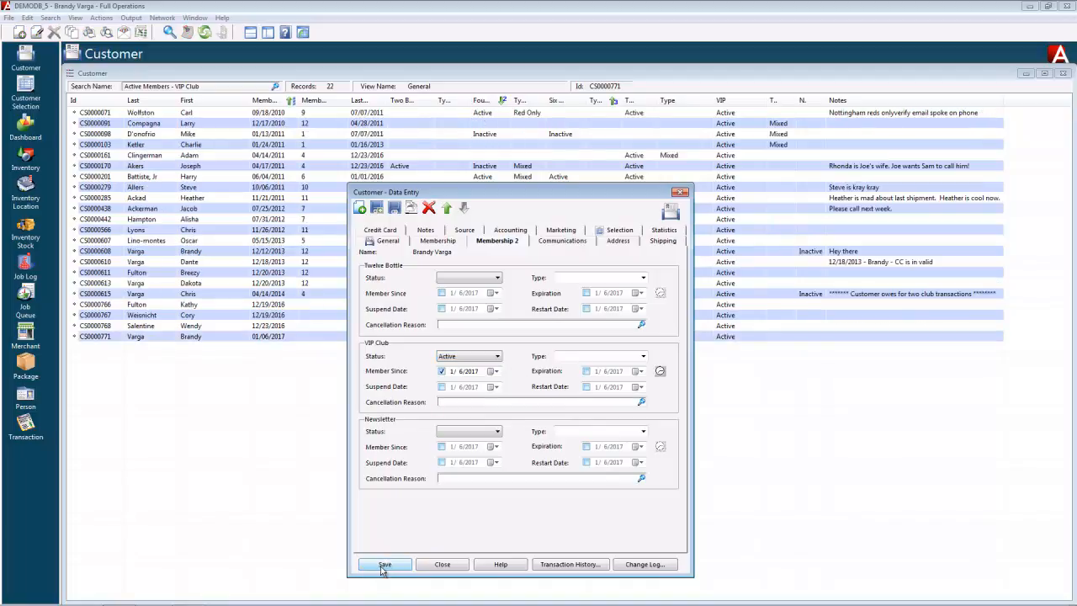
# Review the customer's phone and email addresses, save, then show the Address page.
pyautogui.click(555, 244)
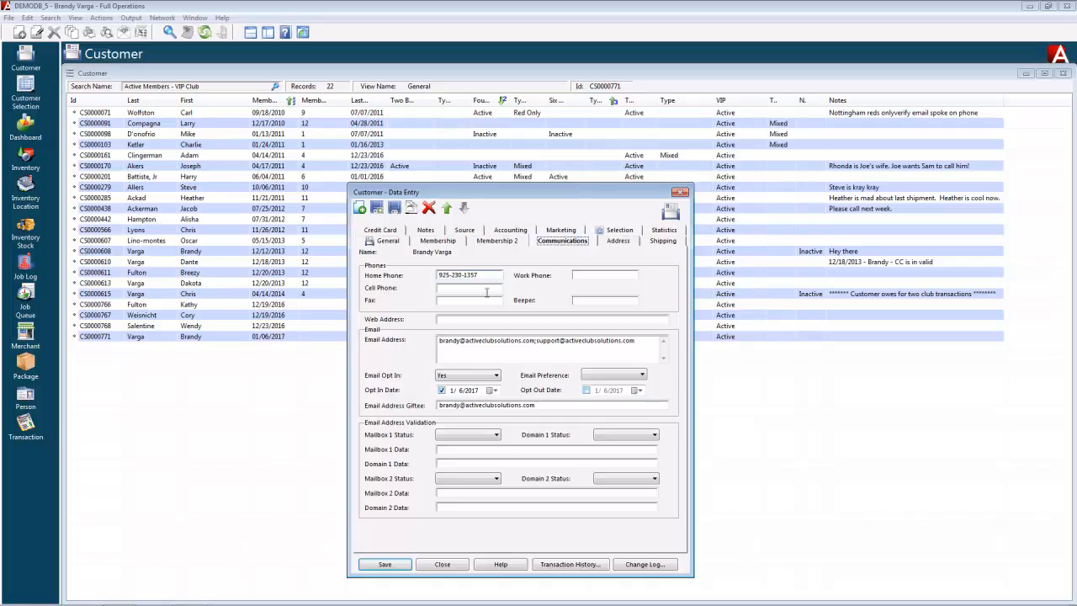
pyautogui.moveTo(439, 340); pyautogui.dragTo(536, 340)
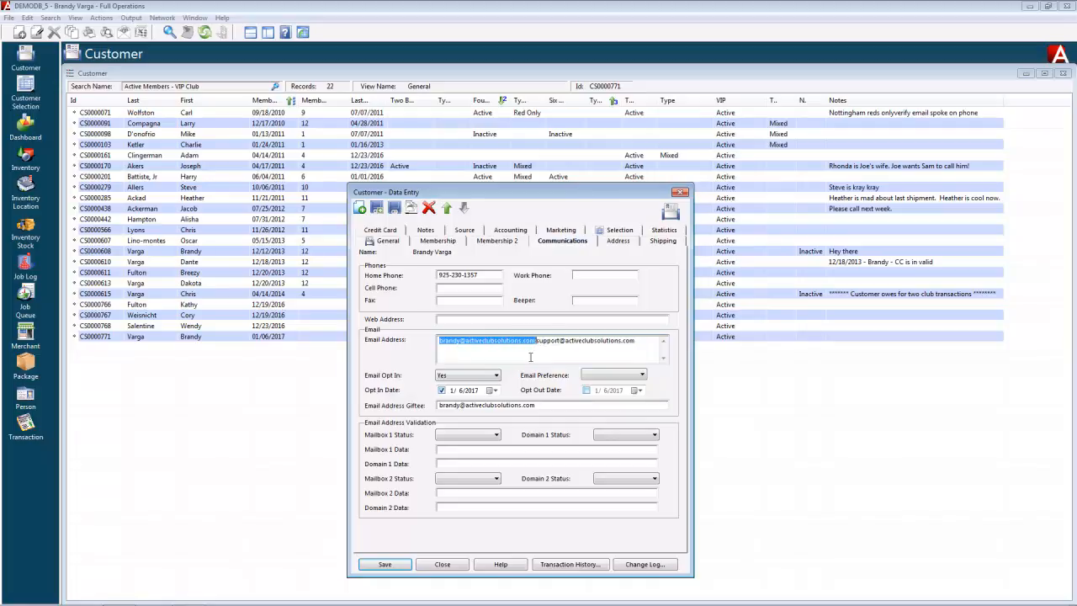
pyautogui.click(562, 353)
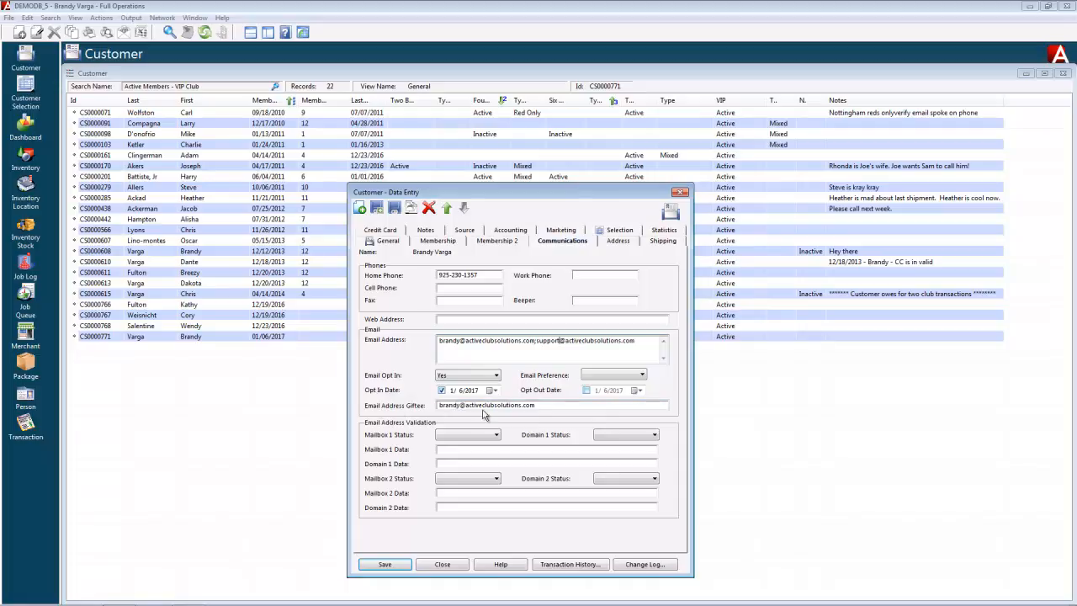
pyautogui.moveTo(537, 405); pyautogui.dragTo(433, 405)
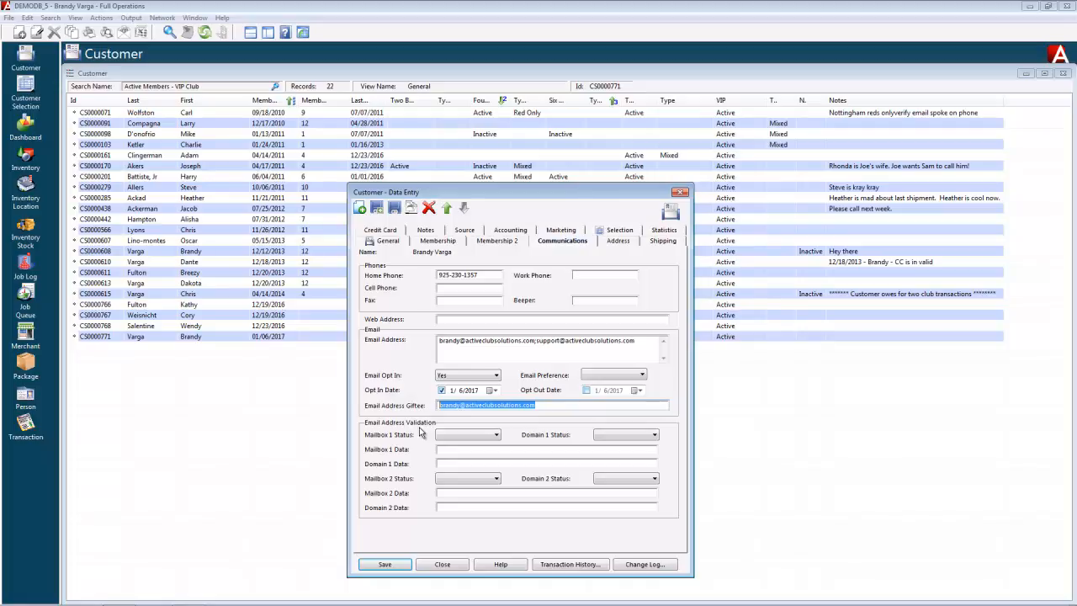
pyautogui.click(385, 564)
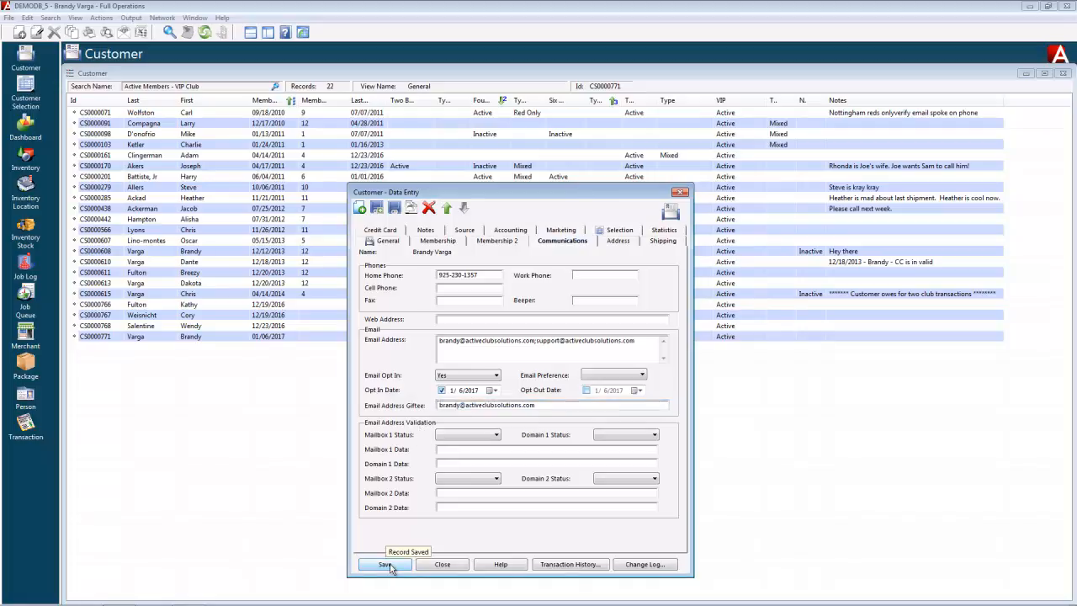
pyautogui.click(618, 241)
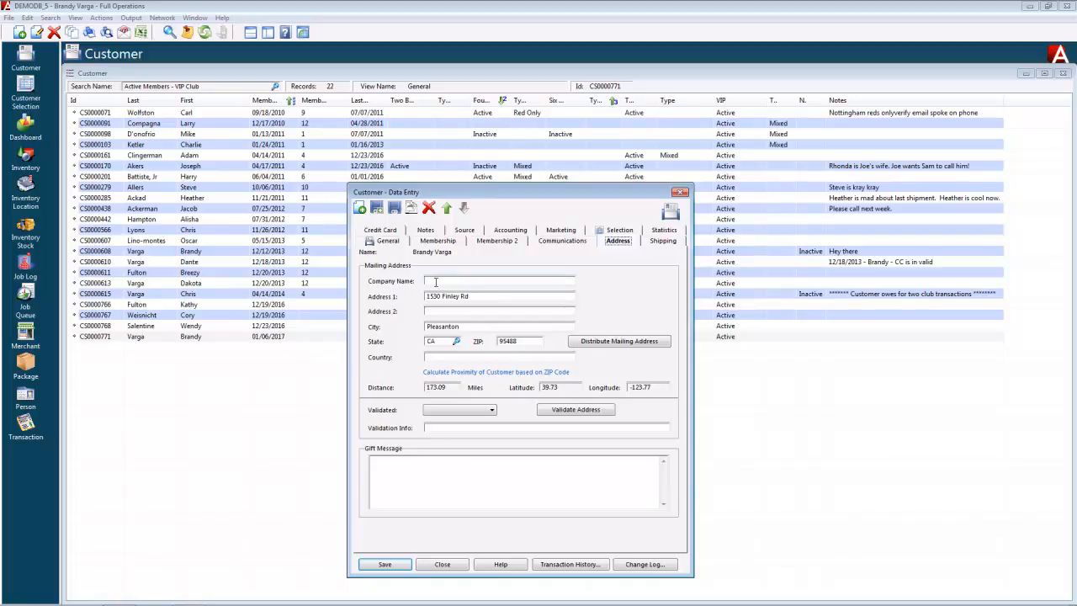
# Check the Company Name and Gift Message fields, save, then show shipping settings.
pyautogui.click(436, 282)
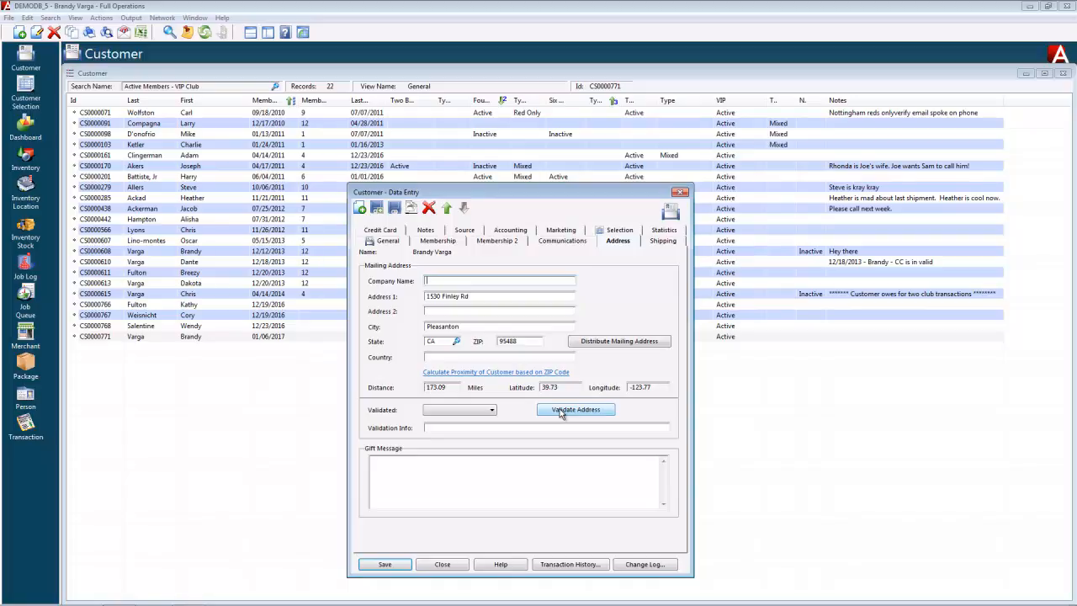
pyautogui.click(391, 461)
pyautogui.click(385, 565)
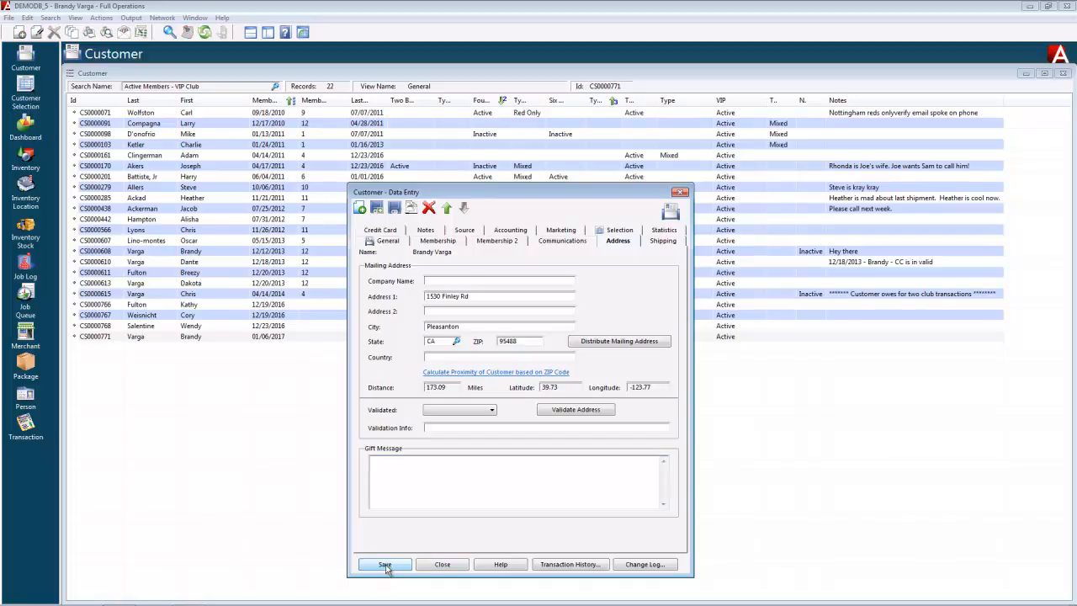
pyautogui.click(665, 242)
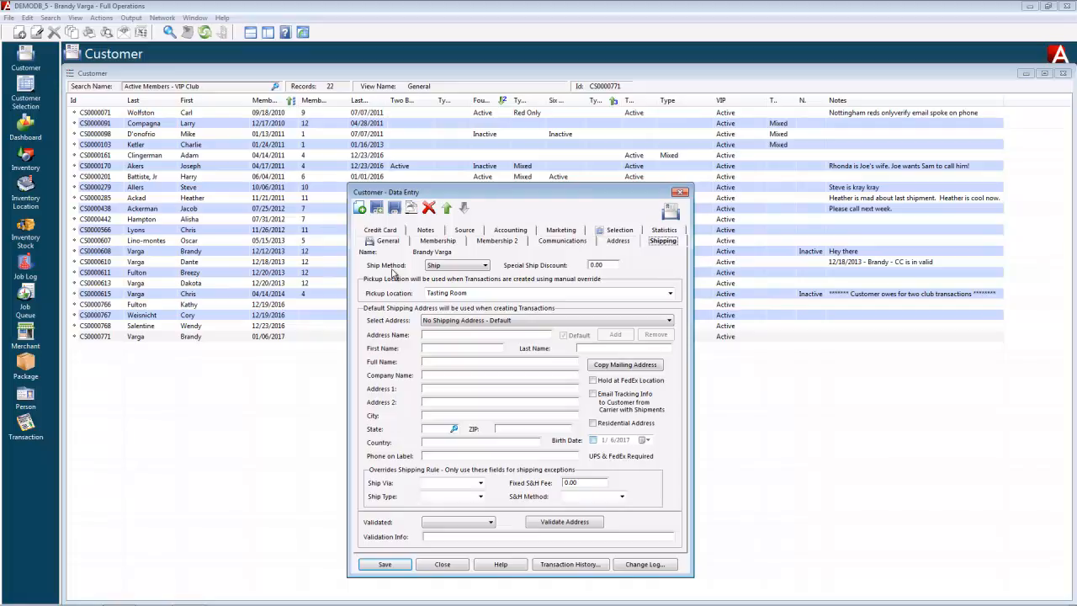
# Keep Ship as the ship method and Tasting Room as the pickup location.
pyautogui.click(486, 266)
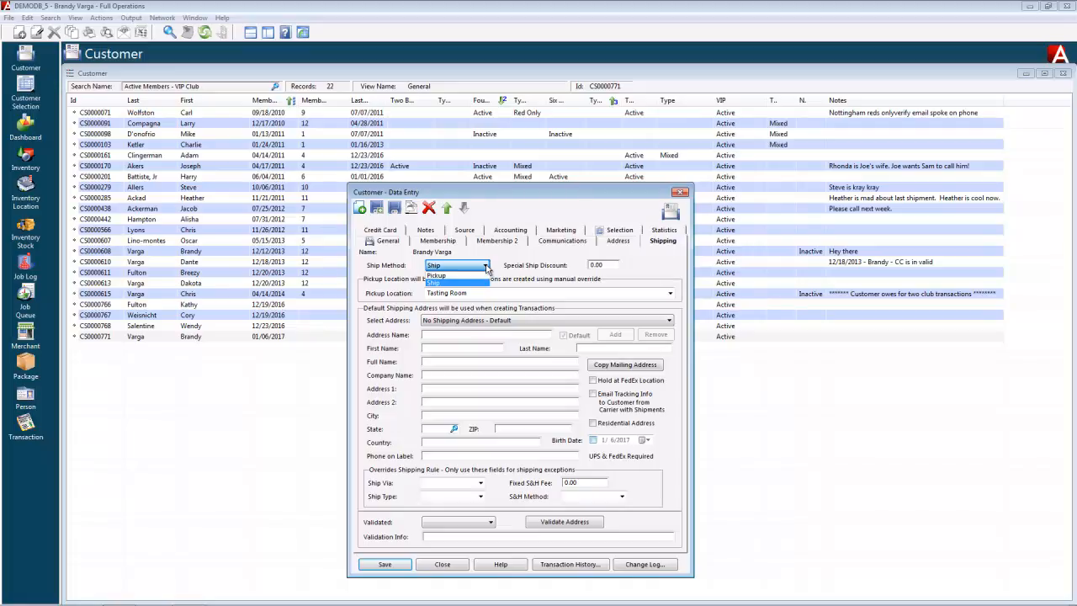
pyautogui.click(486, 268)
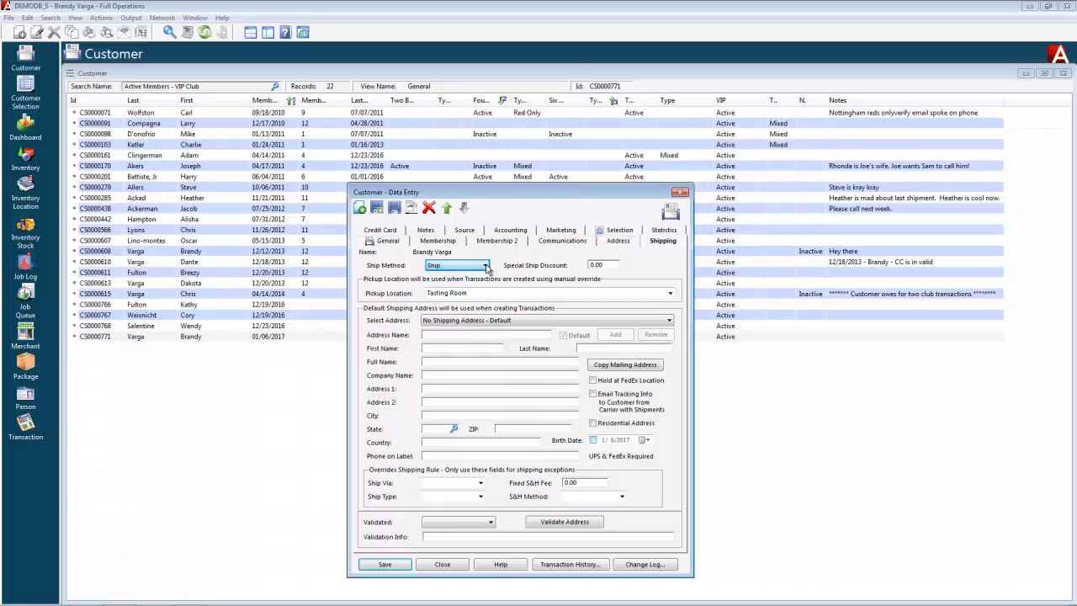
pyautogui.click(609, 264)
pyautogui.click(670, 293)
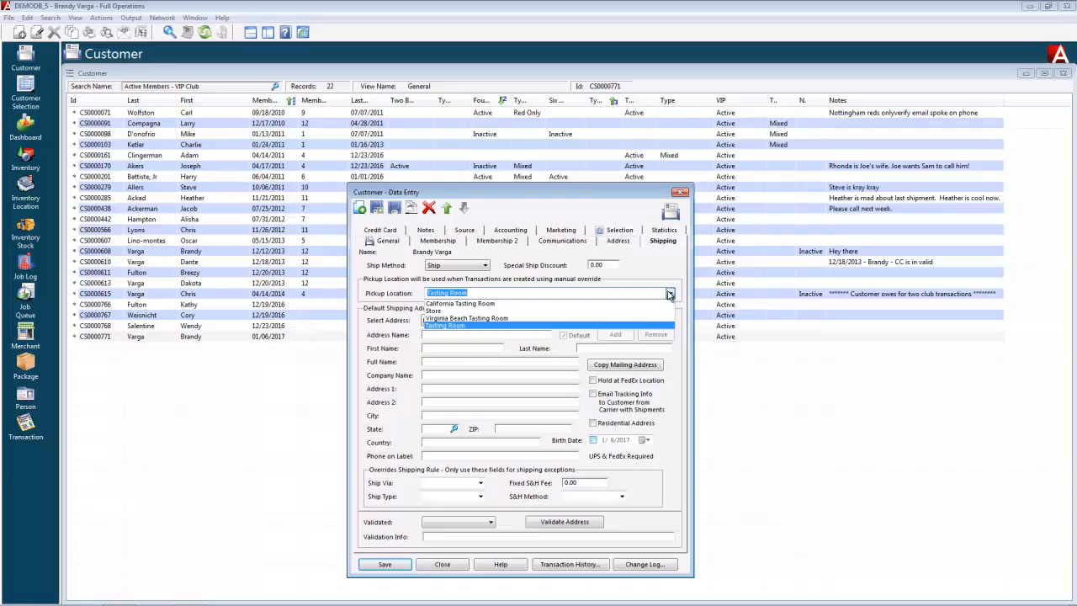
pyautogui.click(465, 325)
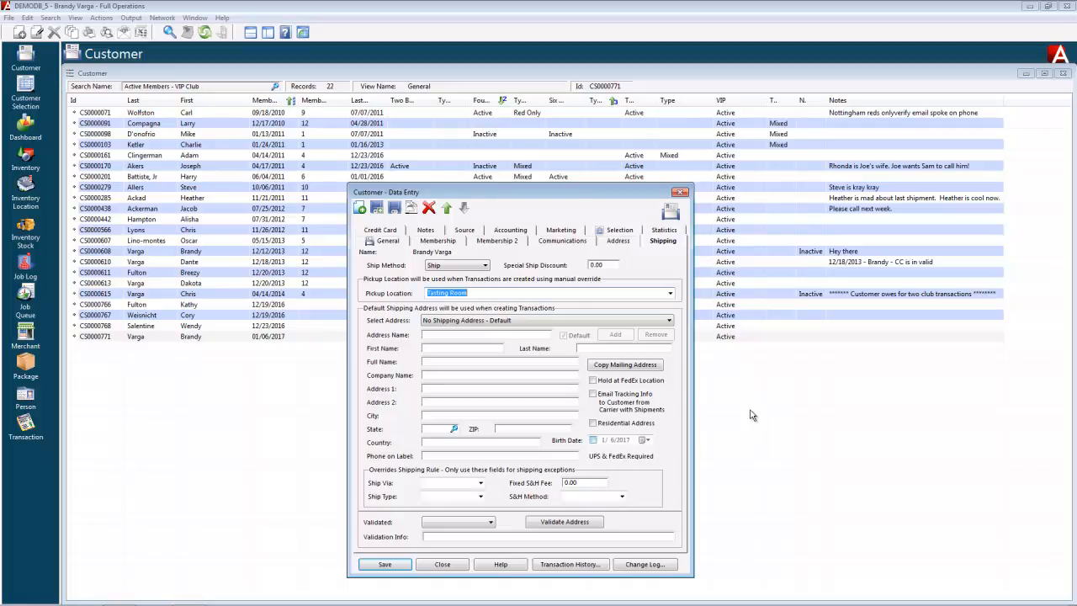
# Copy the mailing address as the default shipping address and save the record.
pyautogui.click(636, 368)
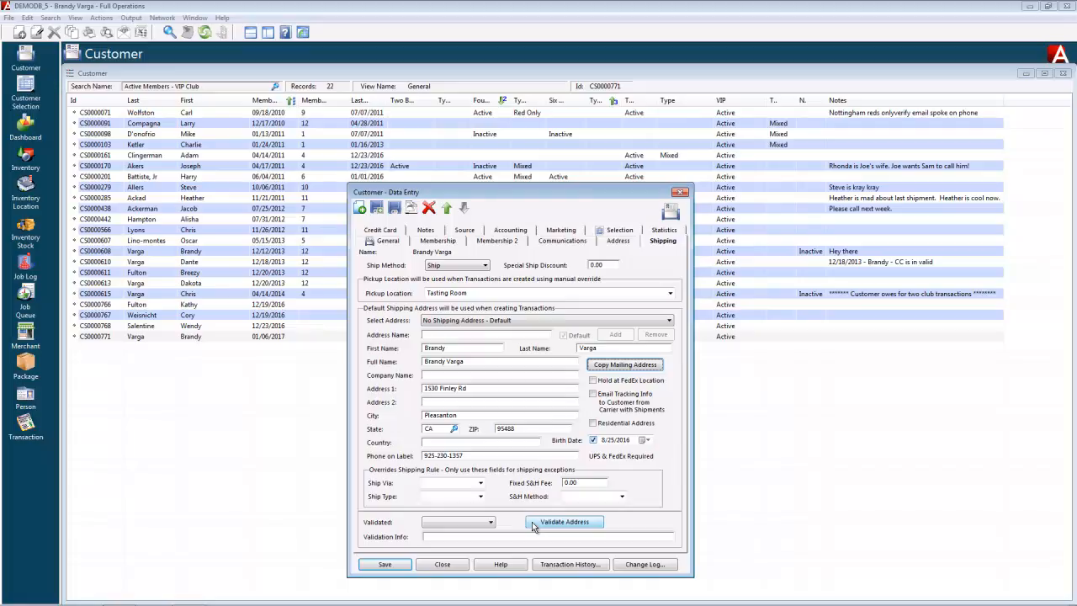
pyautogui.click(387, 567)
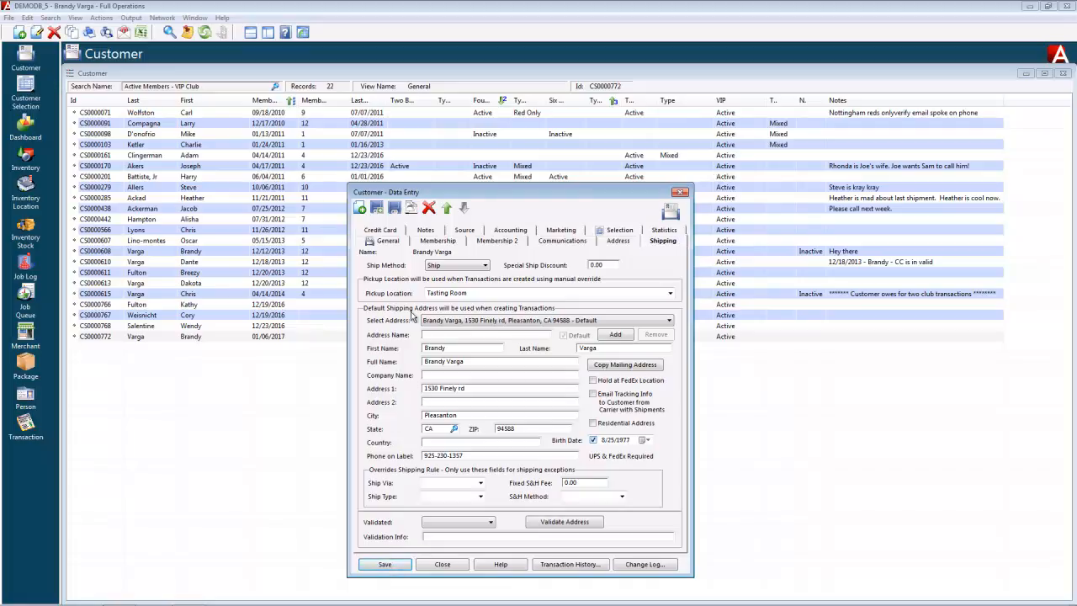
pyautogui.click(381, 230)
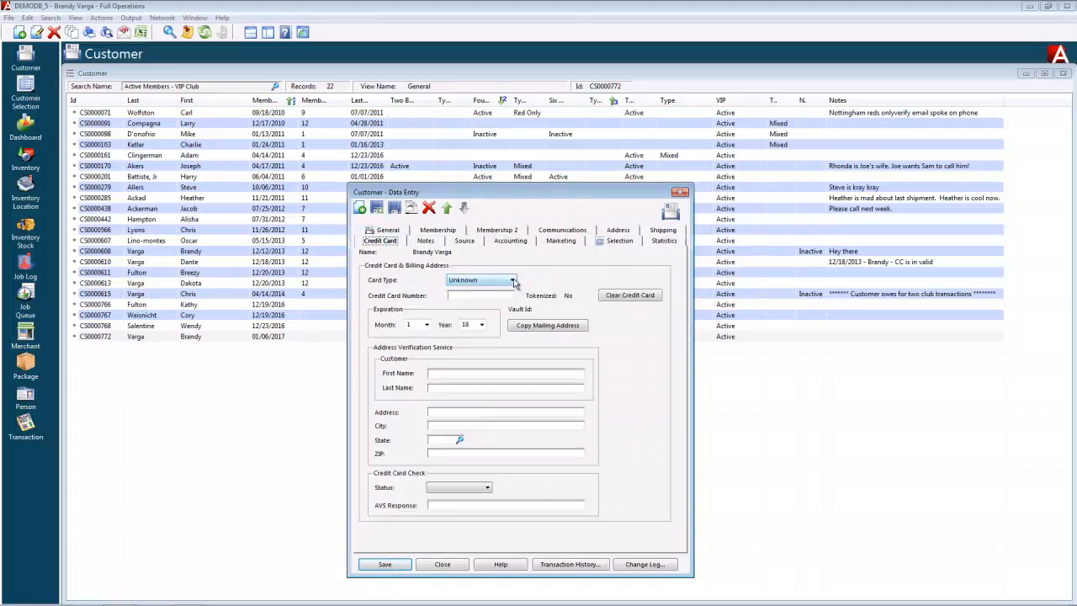
# Set the credit card type to Visa.
pyautogui.click(513, 282)
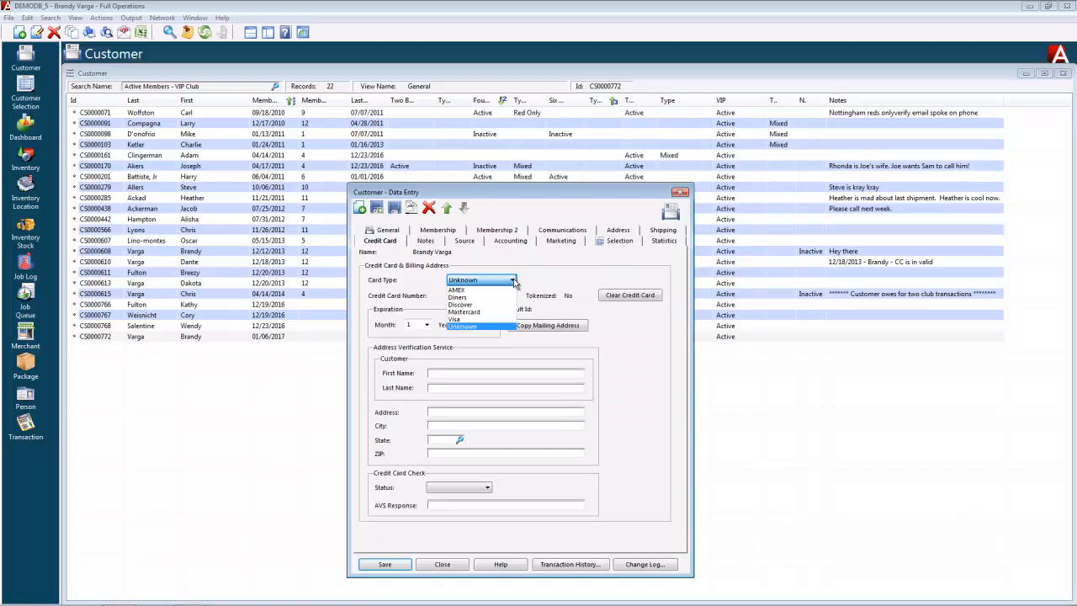
pyautogui.click(514, 282)
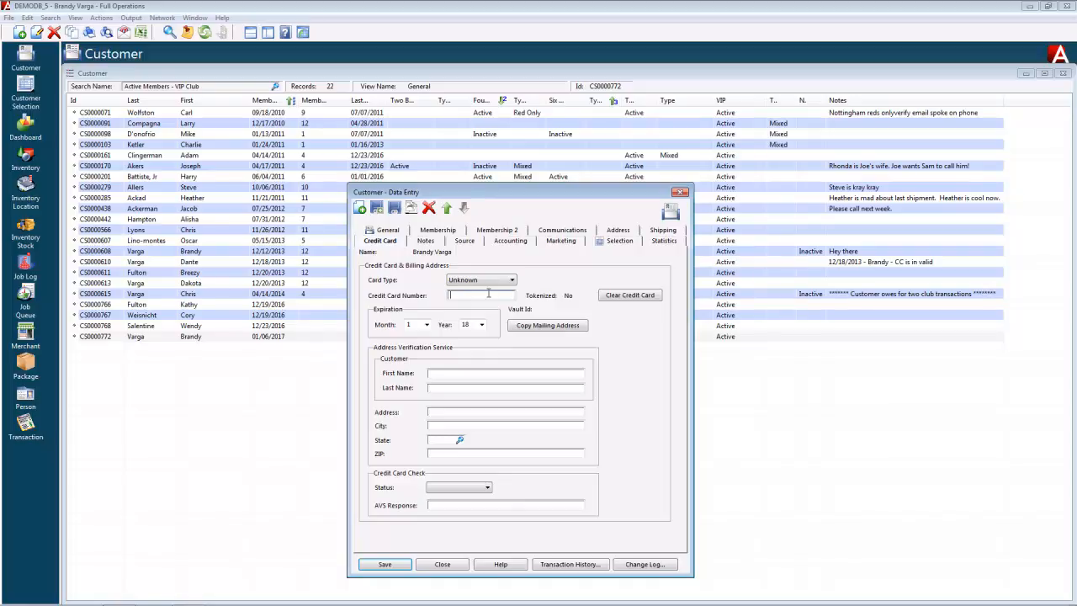
pyautogui.click(511, 279)
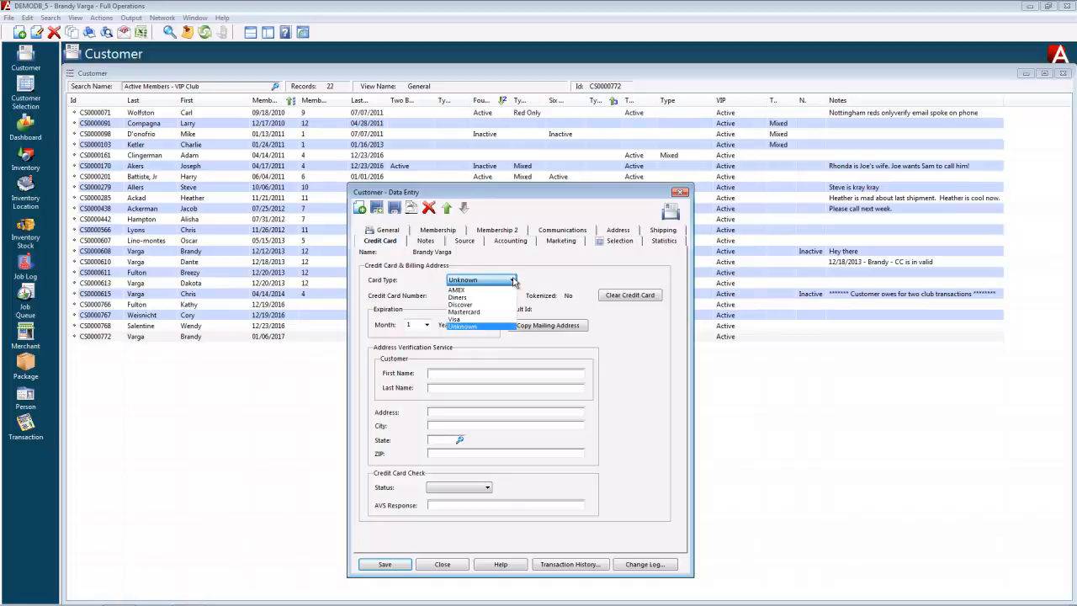
pyautogui.click(469, 319)
# Enter the card number and set the expiration to month 12, year 19.
pyautogui.click(489, 296)
pyautogui.write('4000')
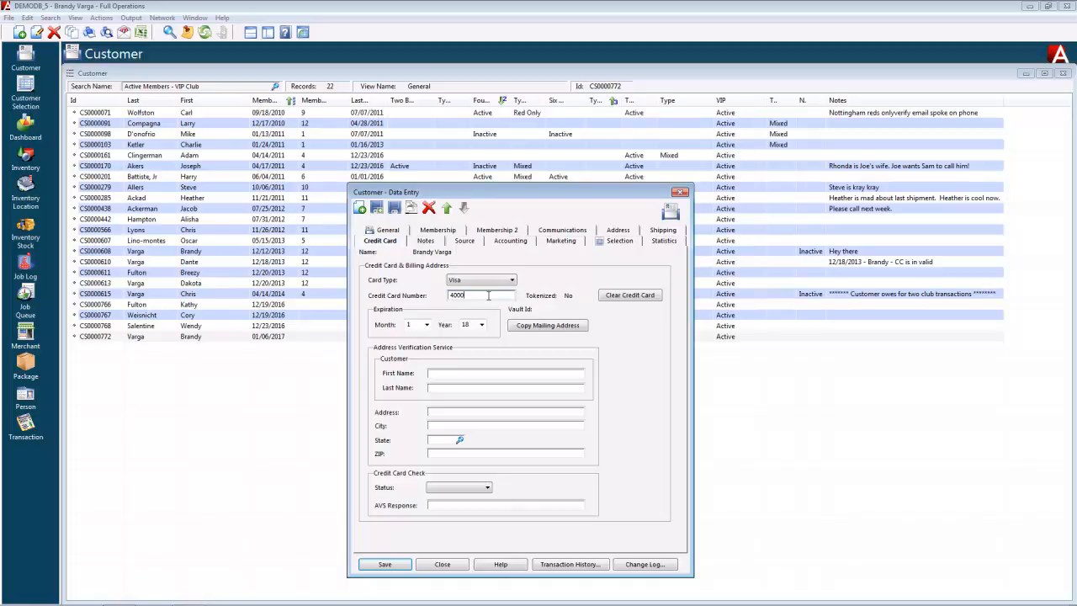
pyautogui.write('11111111111')
pyautogui.click(427, 326)
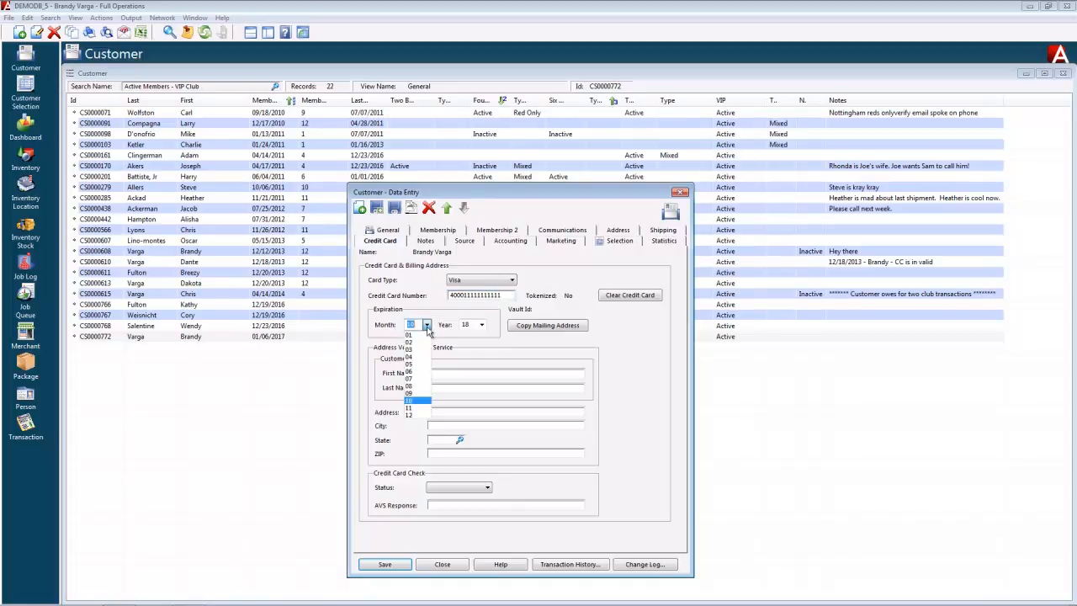
pyautogui.click(411, 416)
pyautogui.click(481, 325)
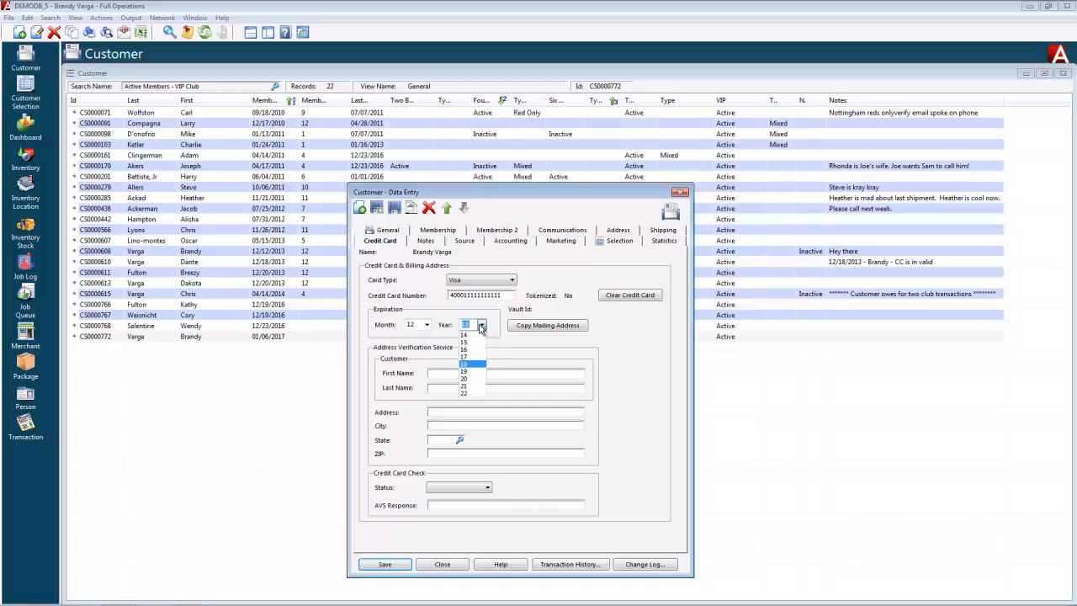
pyautogui.click(469, 374)
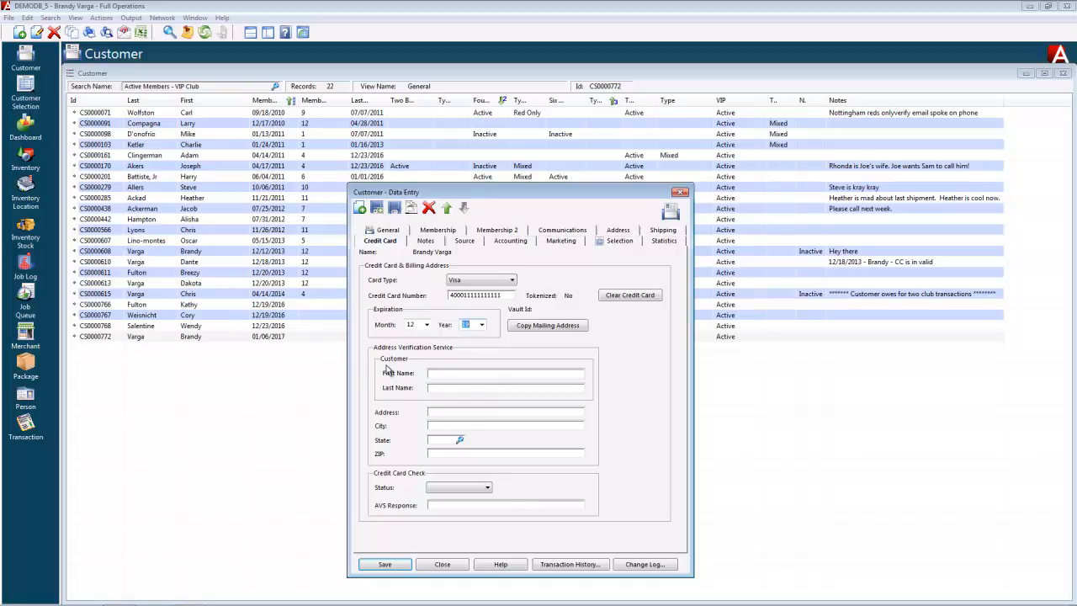
# Copy the mailing address into the billing verification fields and save to tokenize and authorize the card.
pyautogui.click(542, 328)
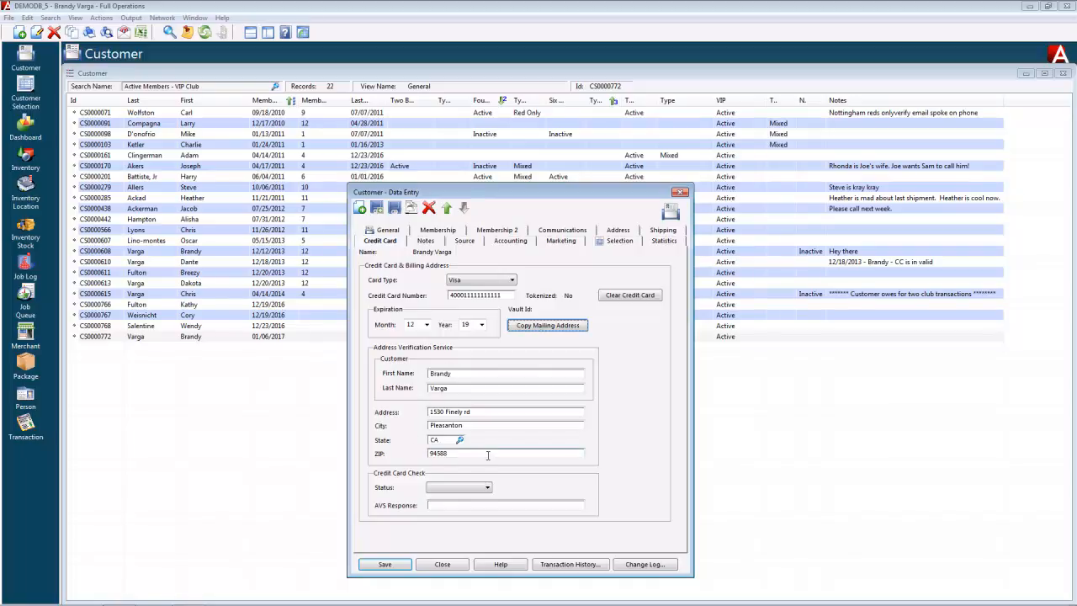
pyautogui.click(385, 565)
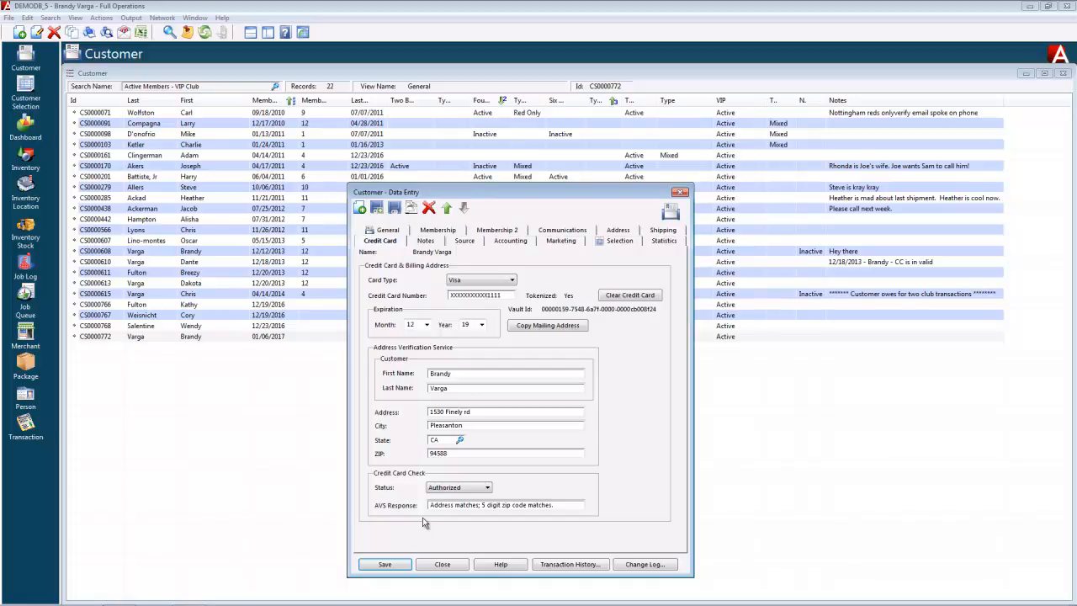
# Browse the Notes, Source, Accounting, Marketing, Selection and Statistics tabs, ending on Statistics.
pyautogui.click(431, 244)
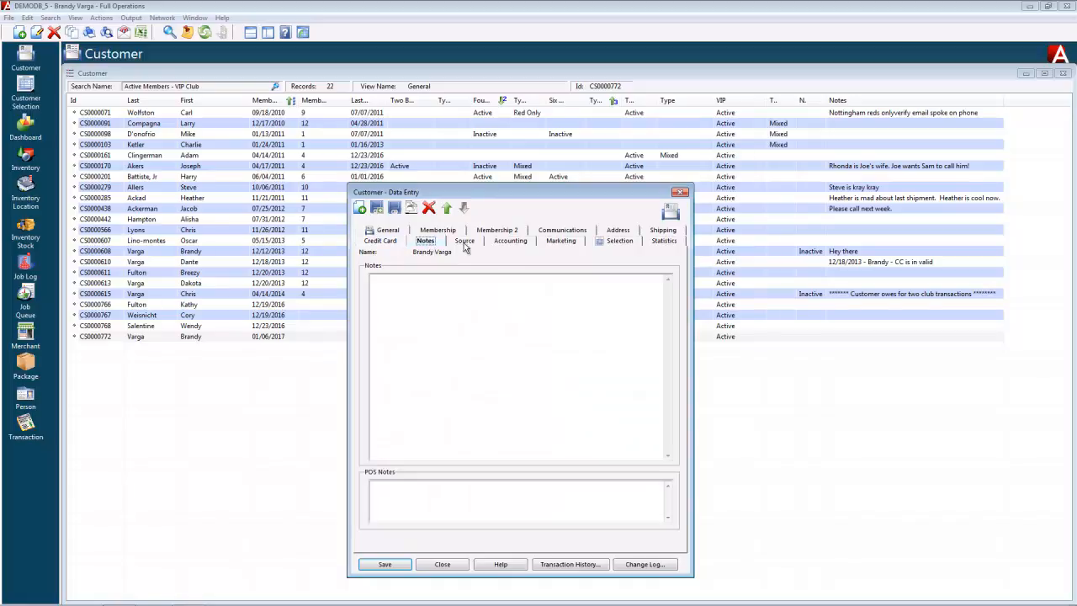
pyautogui.click(466, 243)
pyautogui.click(514, 241)
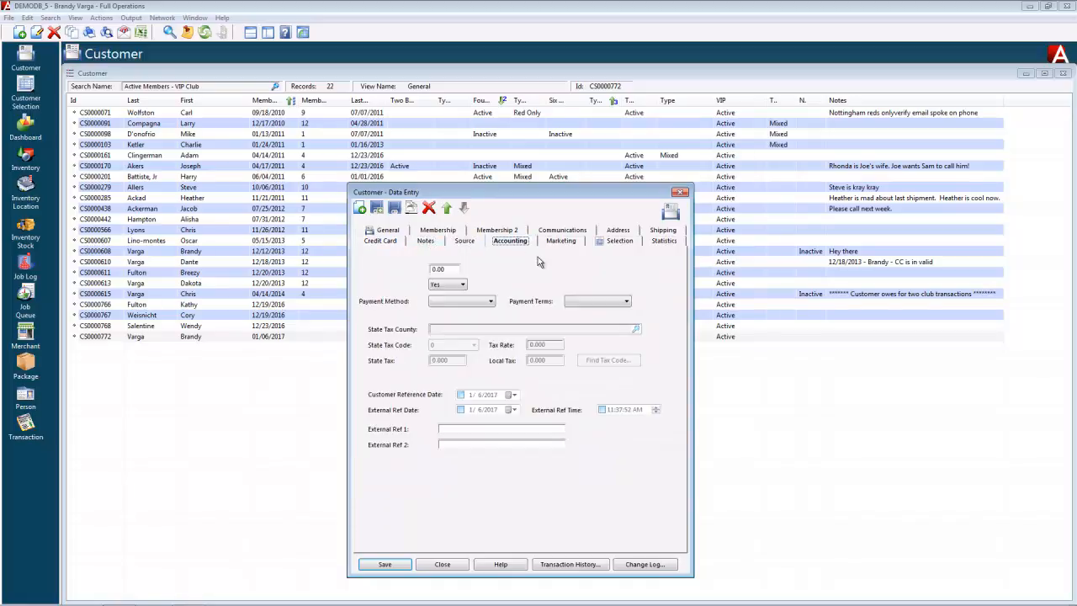
pyautogui.click(561, 242)
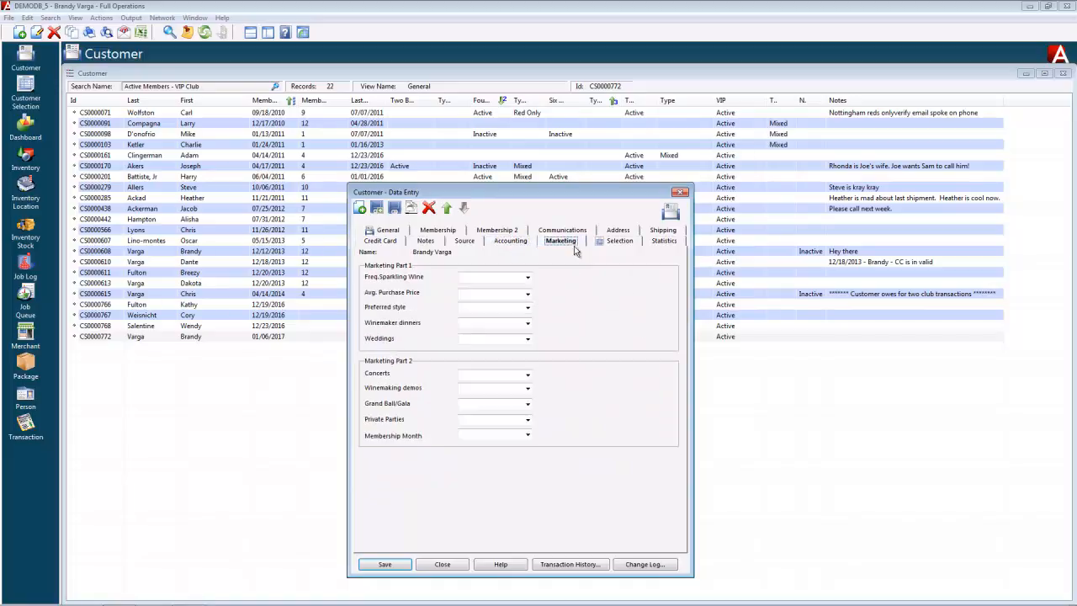
pyautogui.click(623, 243)
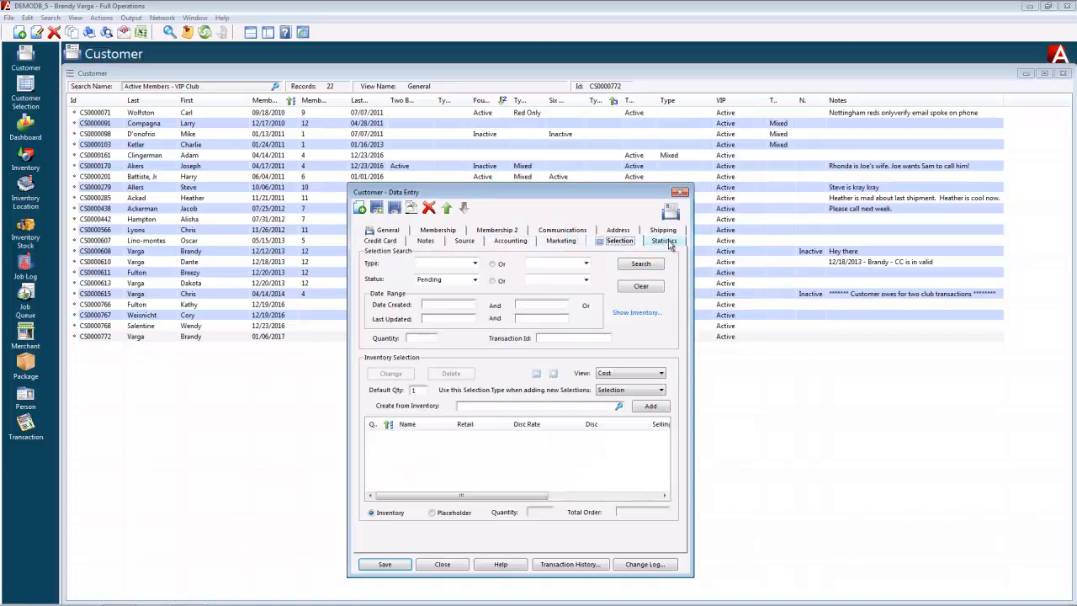
pyautogui.click(667, 242)
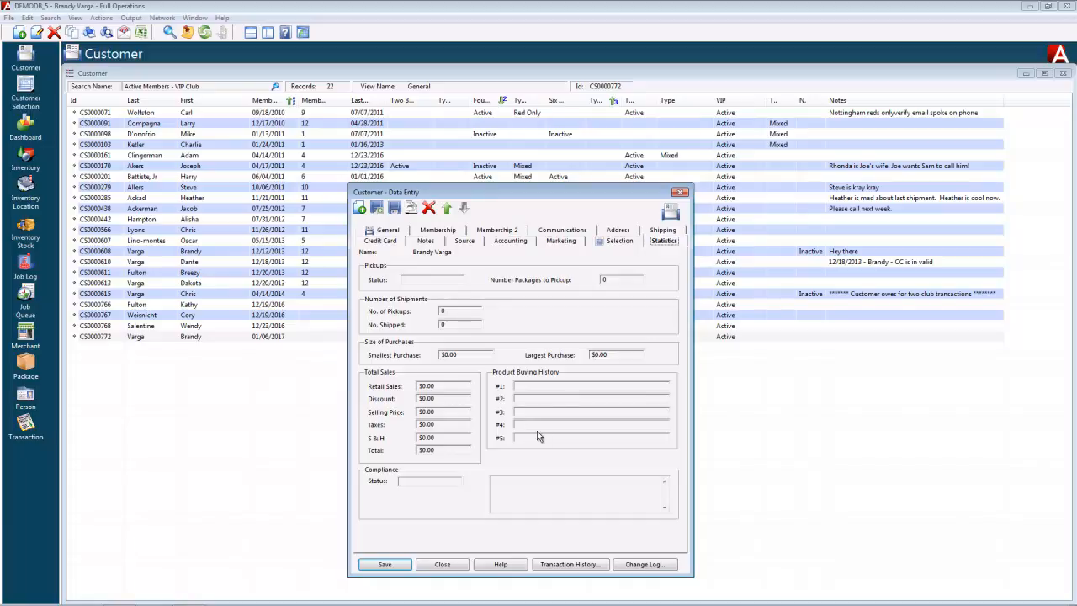
# Preview the latest change log entry: card type Unknown to Visa, expiry month 1 to 12.
pyautogui.click(641, 567)
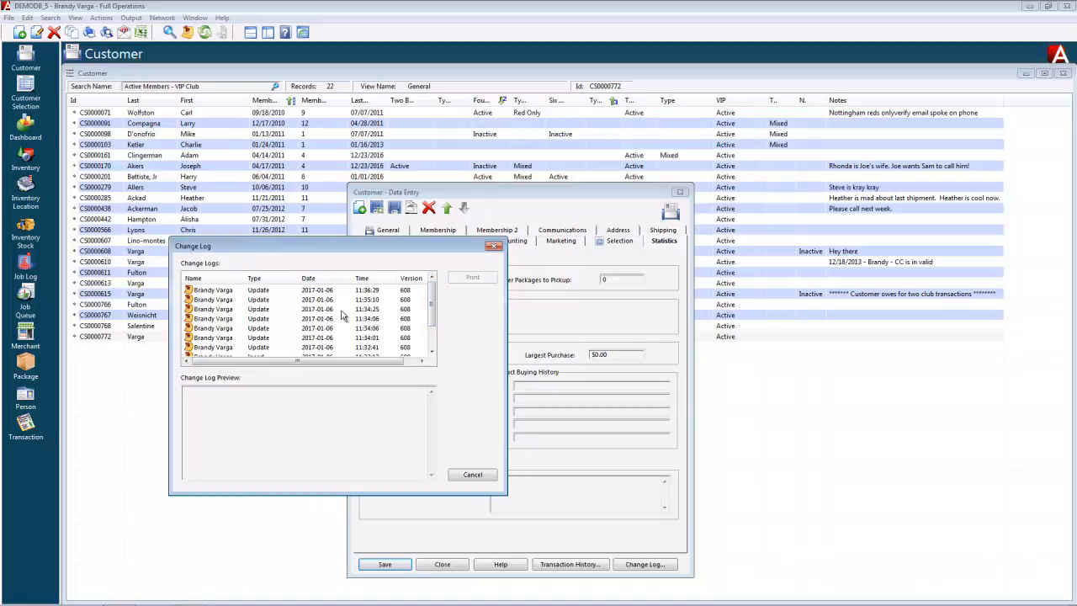
pyautogui.moveTo(433, 304)
pyautogui.mouseDown()
pyautogui.moveTo(431, 332)
pyautogui.moveTo(435, 292)
pyautogui.mouseUp()
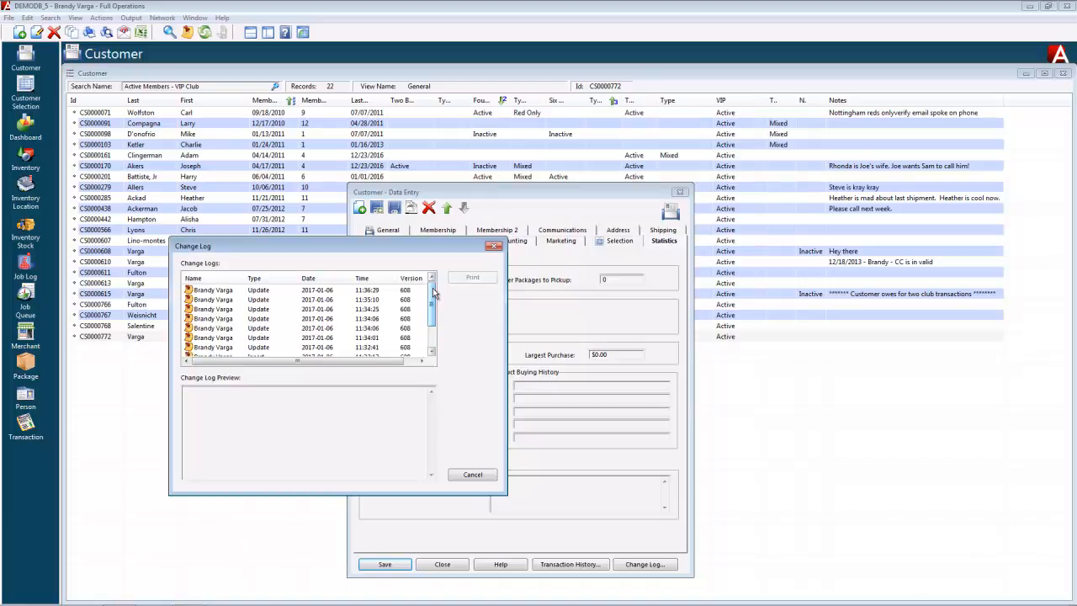
pyautogui.click(326, 292)
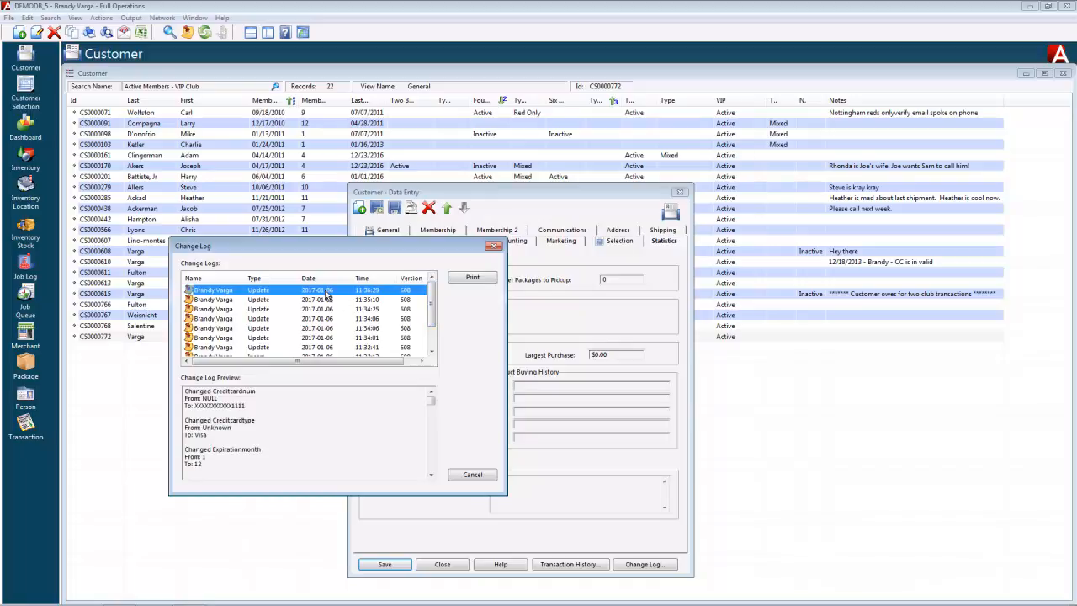
pyautogui.moveTo(434, 403)
pyautogui.mouseDown()
pyautogui.moveTo(432, 468)
pyautogui.moveTo(432, 399)
pyautogui.mouseUp()
# Close the change log and open the customer's Transaction History, which lists 0 records.
pyautogui.click(474, 476)
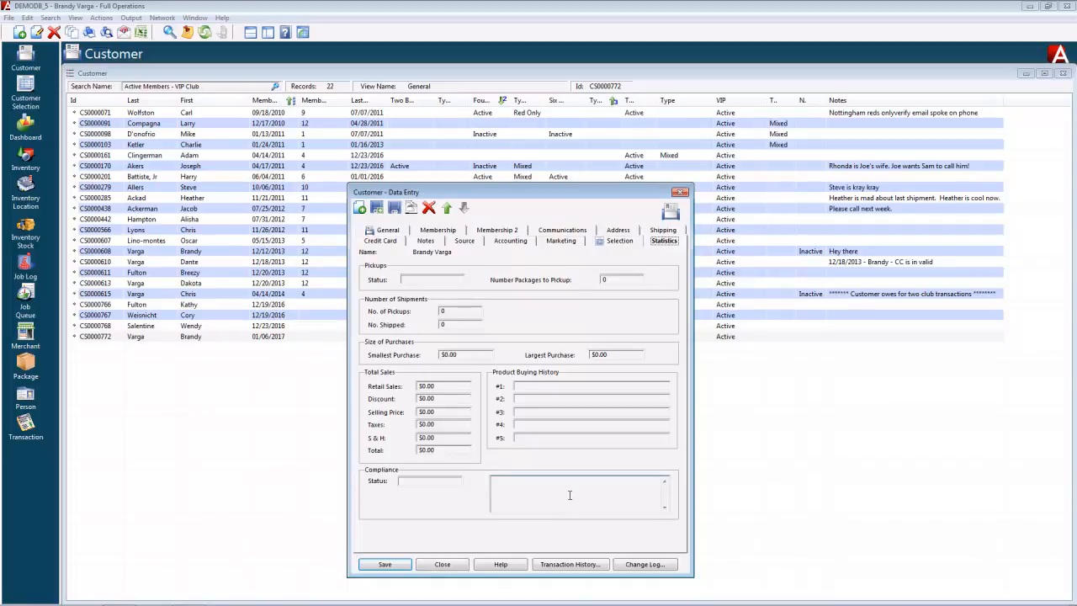
pyautogui.click(574, 566)
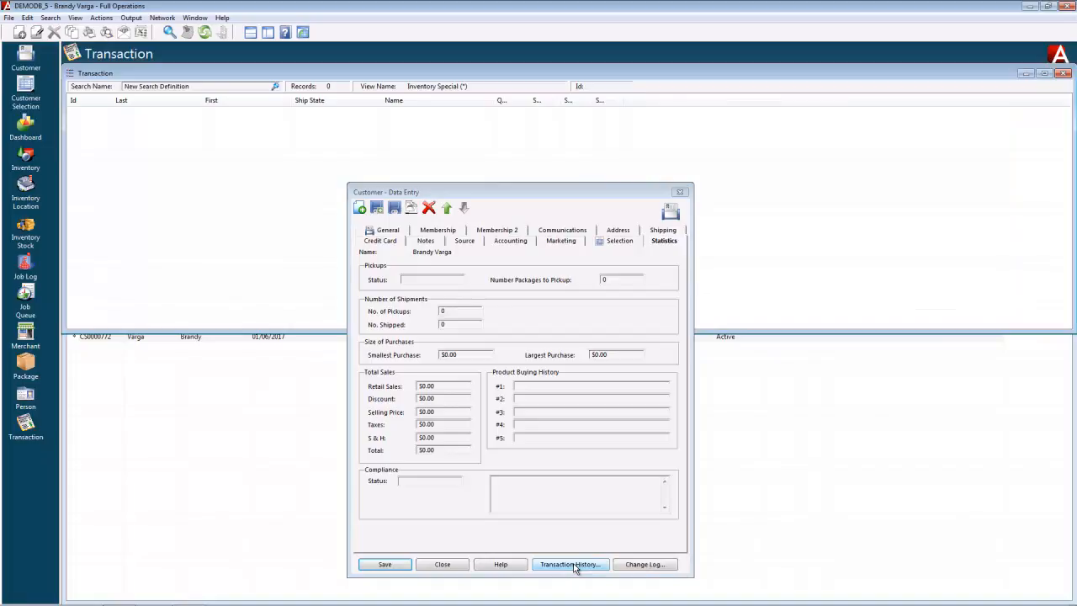